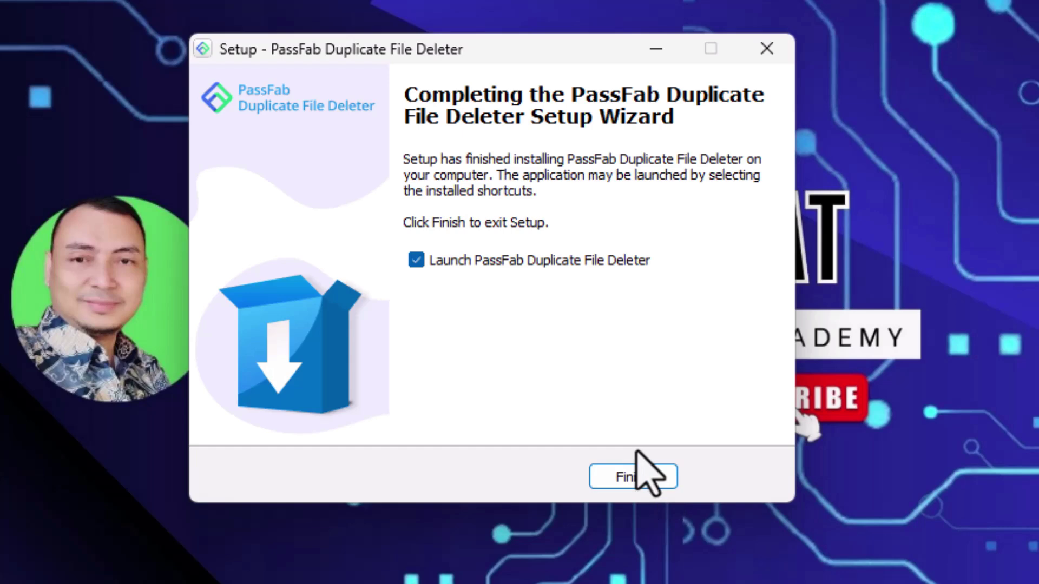
Finish the PassFab Duplicate File Deleter setup and launch the program
{"action": "left_click", "coordinate": [633, 477]}
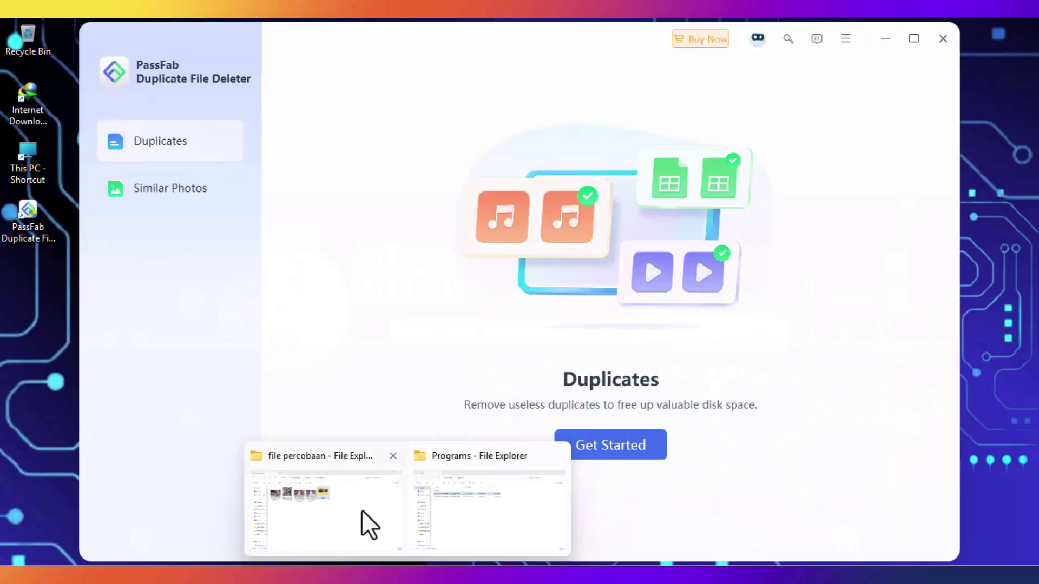
Switch to File Explorer and examine the images in the file percobaan folder and its nested fidful subfolders
{"action": "left_click", "coordinate": [361, 509]}
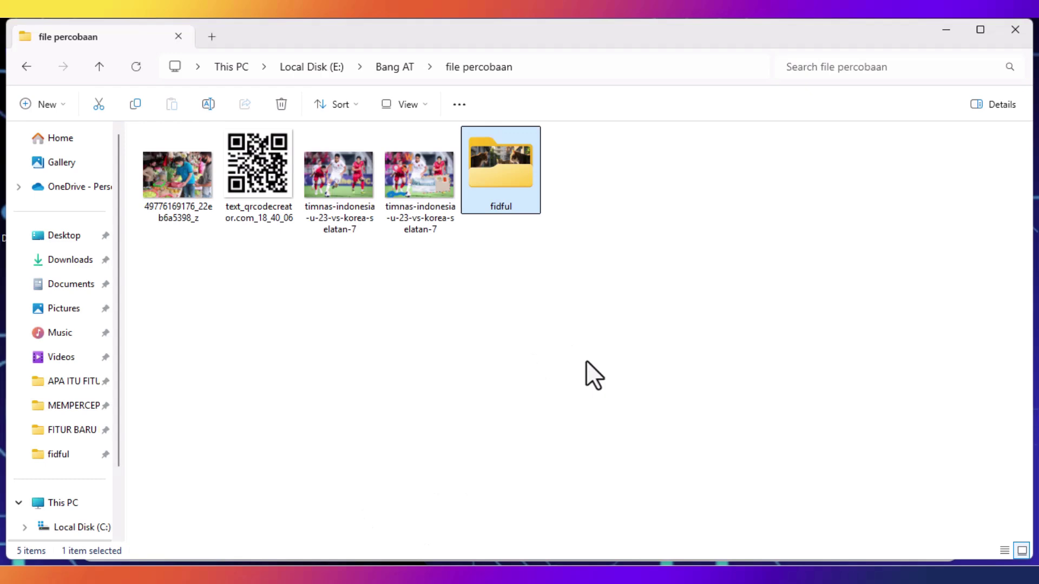
{"action": "left_click", "coordinate": [586, 362]}
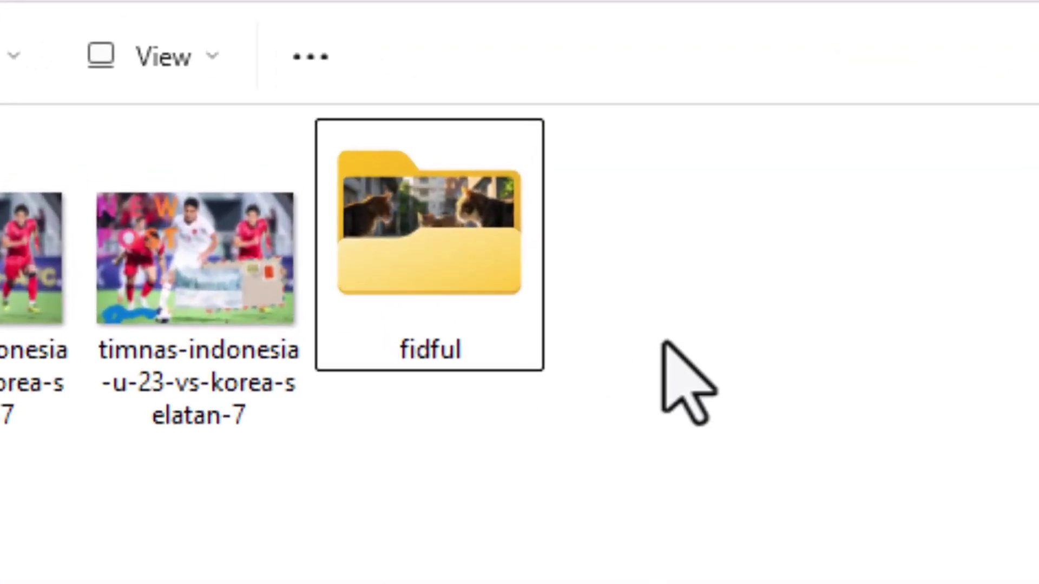
{"action": "double_click", "coordinate": [466, 260]}
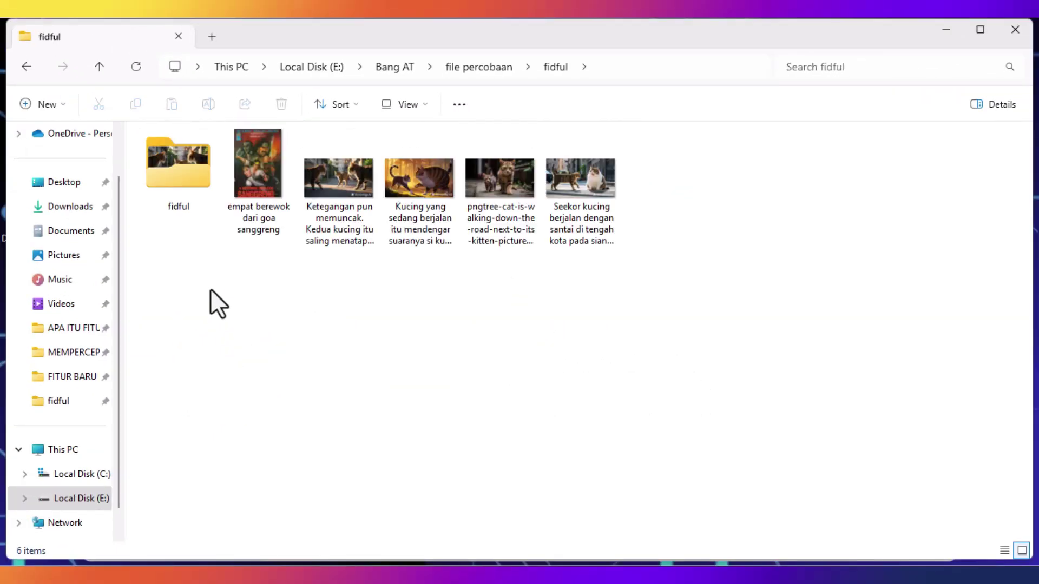
{"action": "left_click", "coordinate": [176, 196]}
{"action": "double_click", "coordinate": [287, 320]}
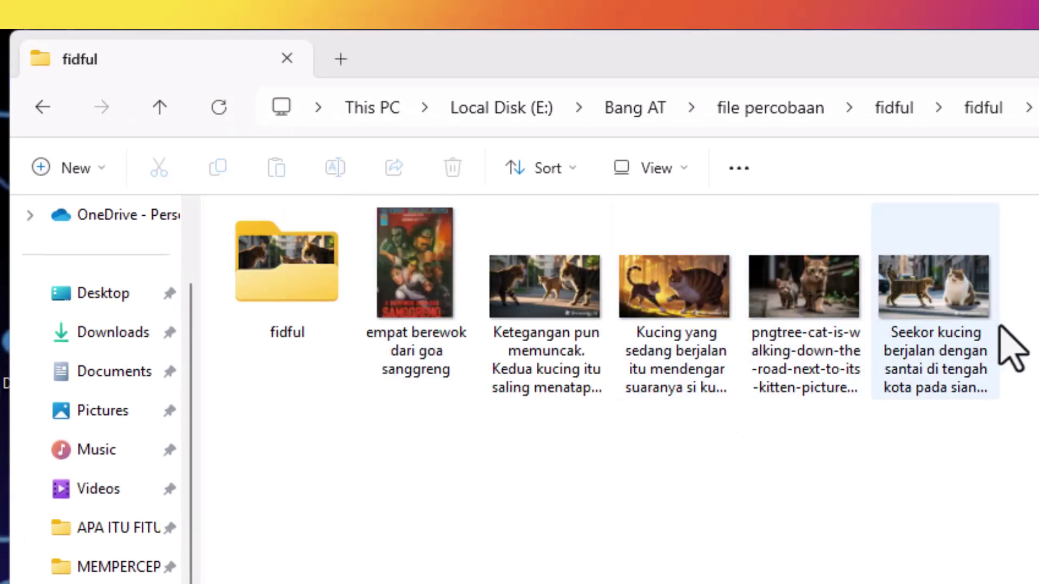
{"action": "double_click", "coordinate": [311, 270]}
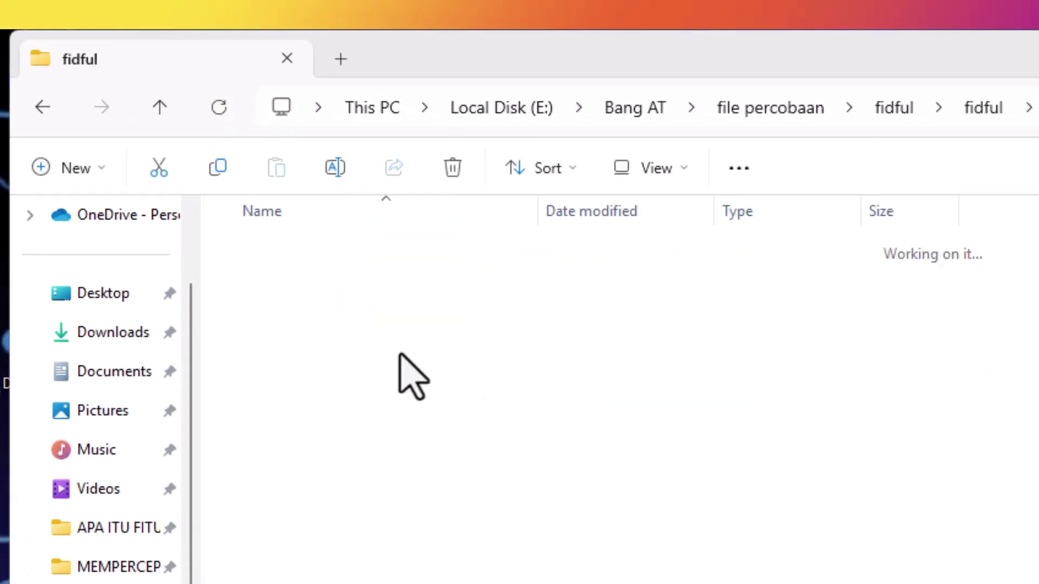
{"action": "left_click", "coordinate": [158, 119]}
{"action": "left_click", "coordinate": [157, 122]}
{"action": "left_click", "coordinate": [158, 121]}
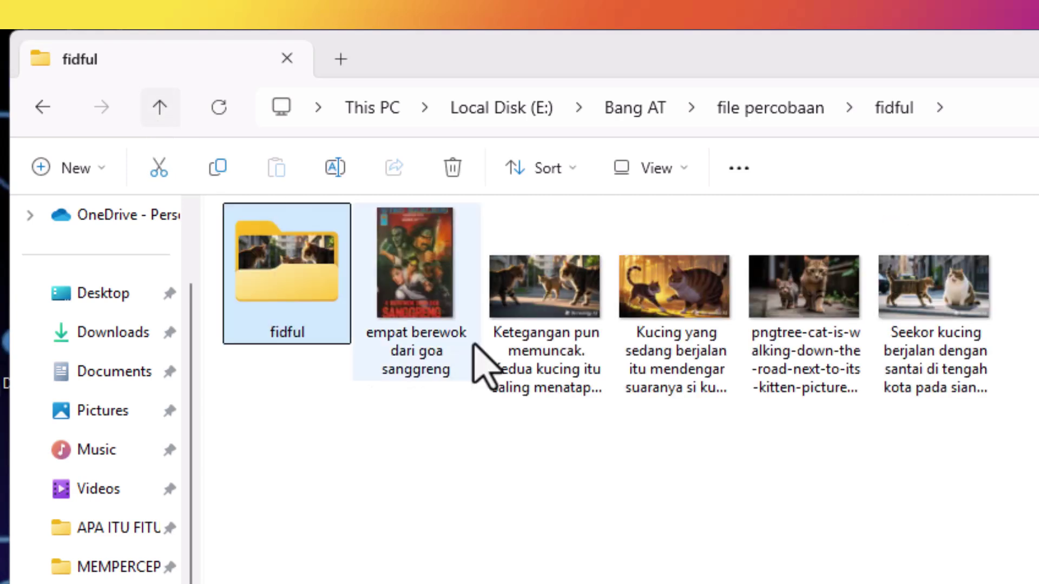
{"action": "left_click", "coordinate": [168, 119]}
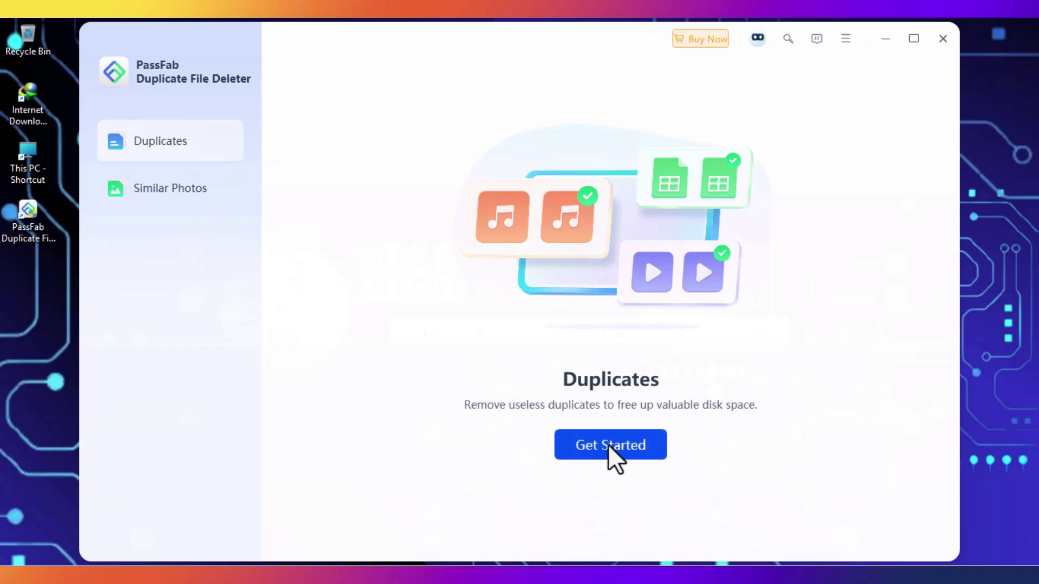
Scan the local drive for duplicates with both C:\ and E:\ included
{"action": "left_click", "coordinate": [627, 465]}
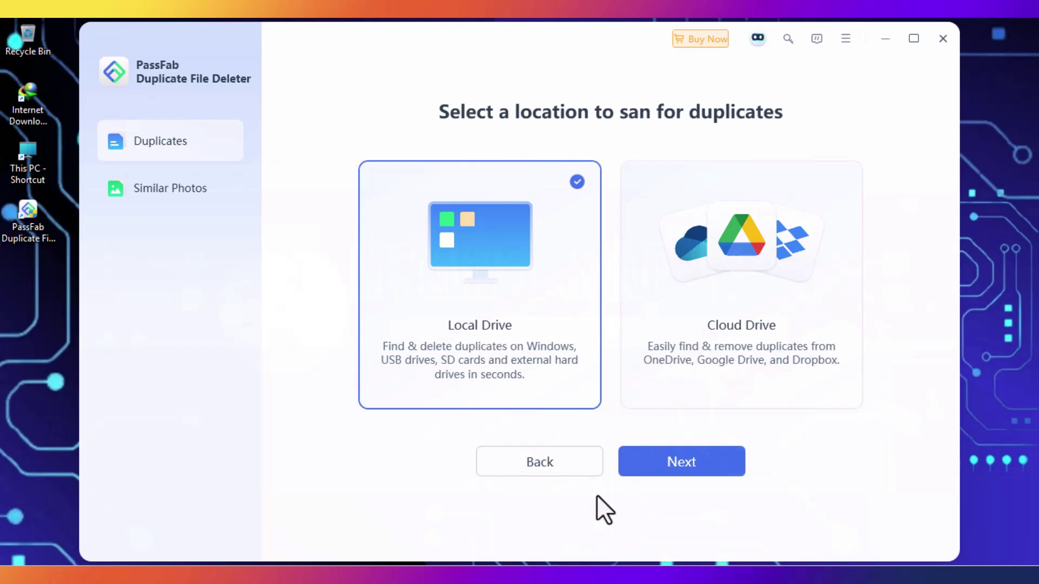
{"action": "left_click", "coordinate": [646, 466]}
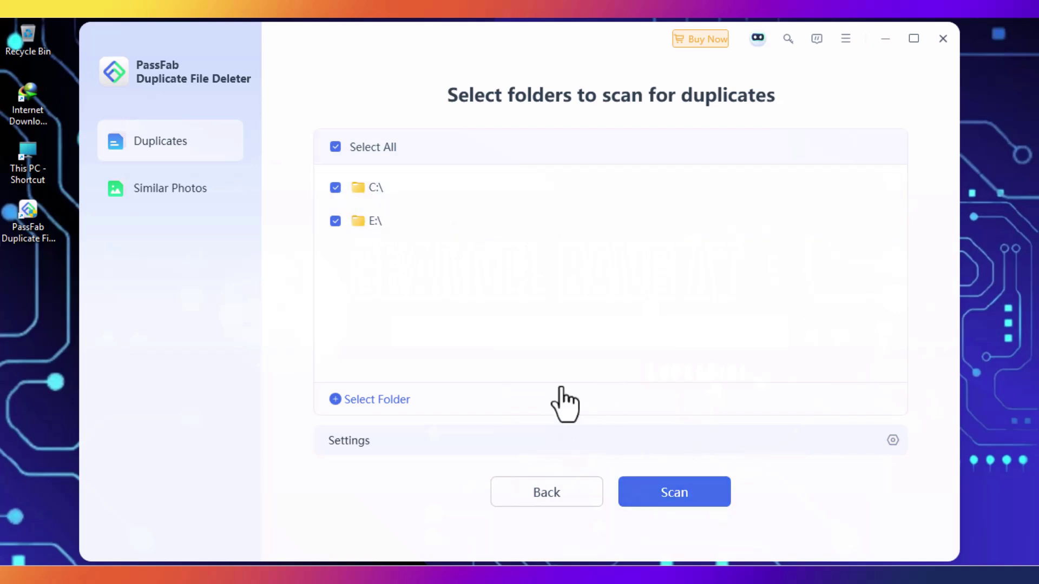
{"action": "left_click", "coordinate": [335, 187]}
{"action": "left_click", "coordinate": [336, 221]}
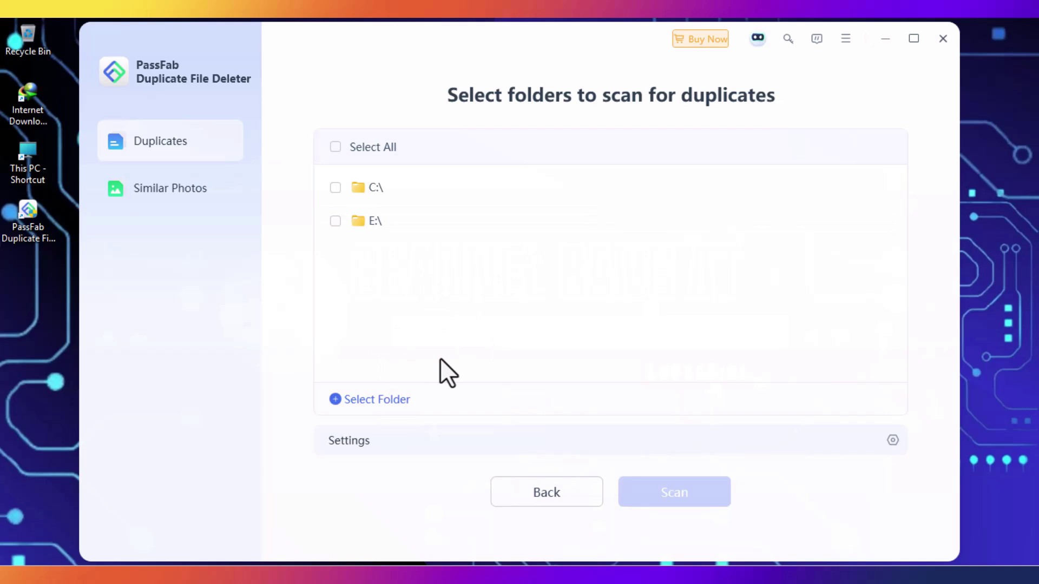
{"action": "left_click", "coordinate": [335, 187]}
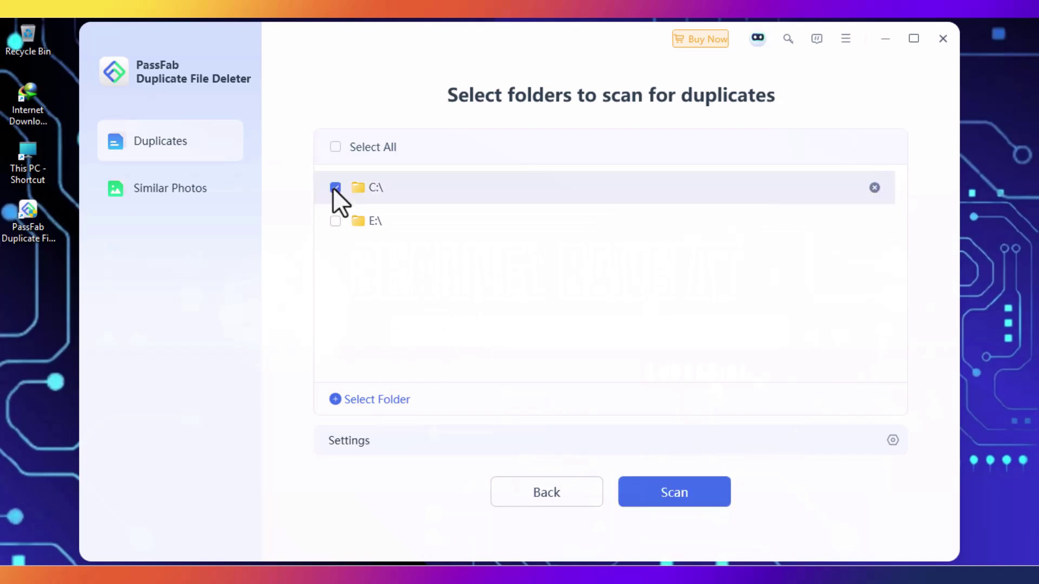
{"action": "left_click", "coordinate": [335, 221]}
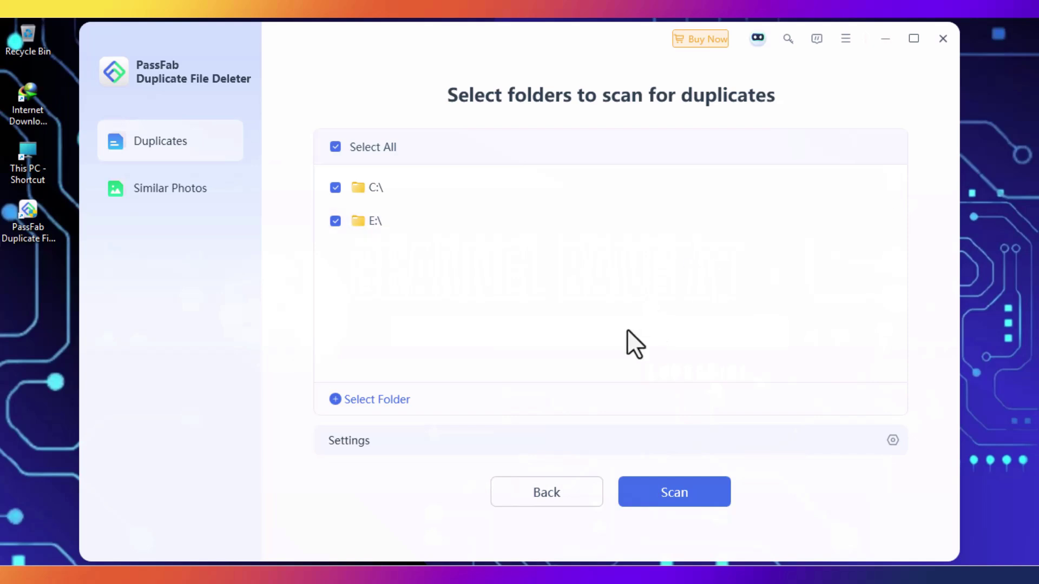
{"action": "left_click", "coordinate": [693, 494]}
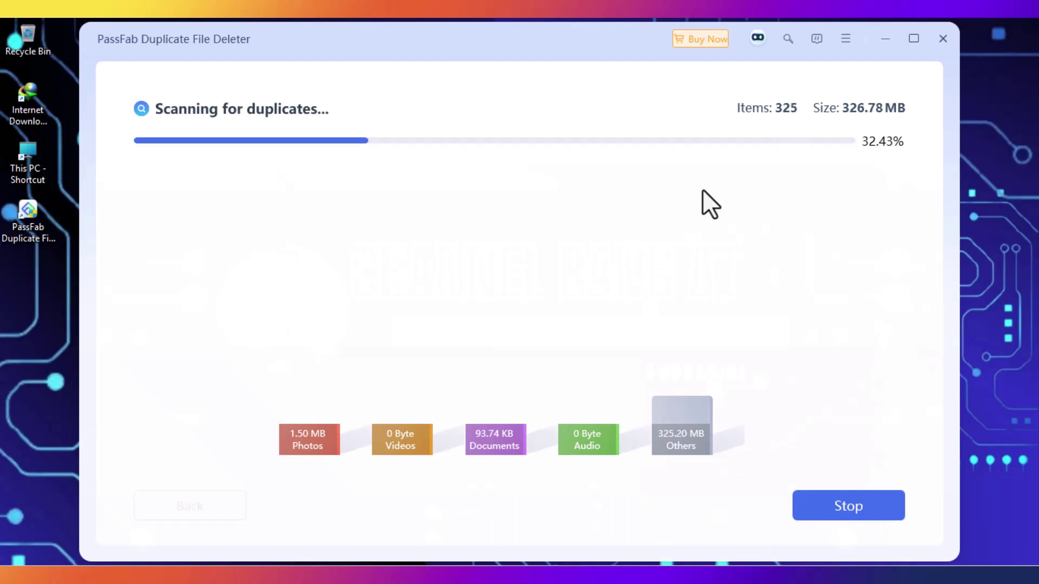
Look over the Individual and Business licence plans on the purchase page in the browser, close that page and return to the scan
{"action": "left_click", "coordinate": [689, 43]}
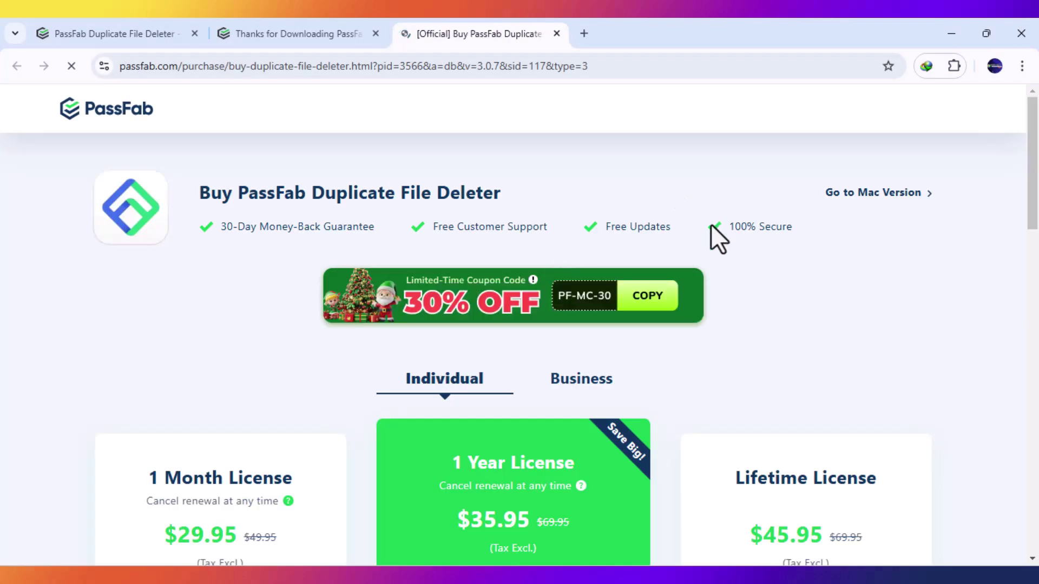
{"action": "scroll", "coordinate": [1029, 166], "scroll_direction": "down", "scroll_amount": 2}
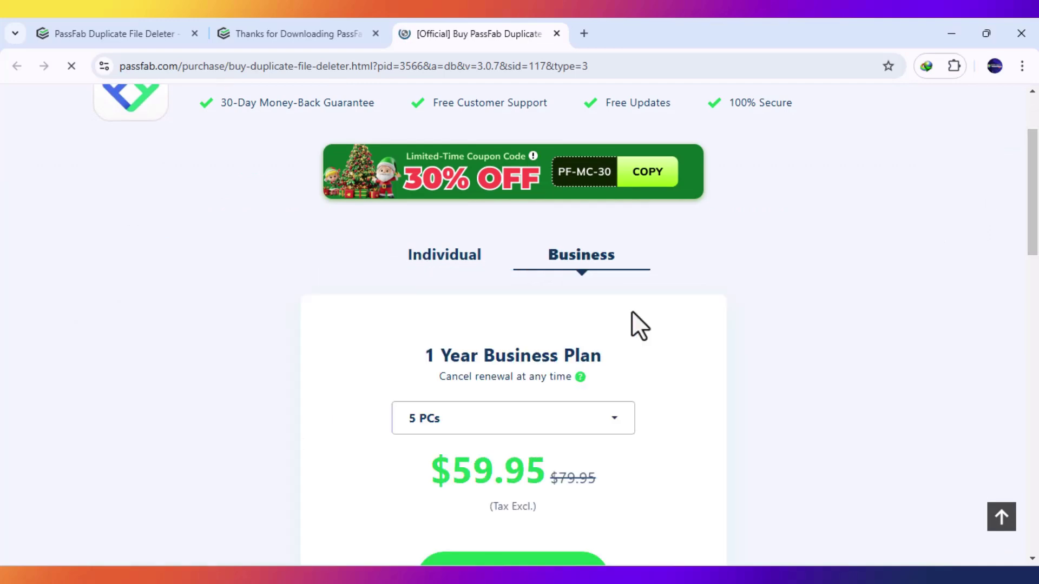
{"action": "mouse_move", "coordinate": [1034, 222]}
{"action": "left_mouse_down"}
{"action": "mouse_move", "coordinate": [1035, 324]}
{"action": "mouse_move", "coordinate": [1035, 202]}
{"action": "mouse_move", "coordinate": [1035, 215]}
{"action": "left_mouse_up"}
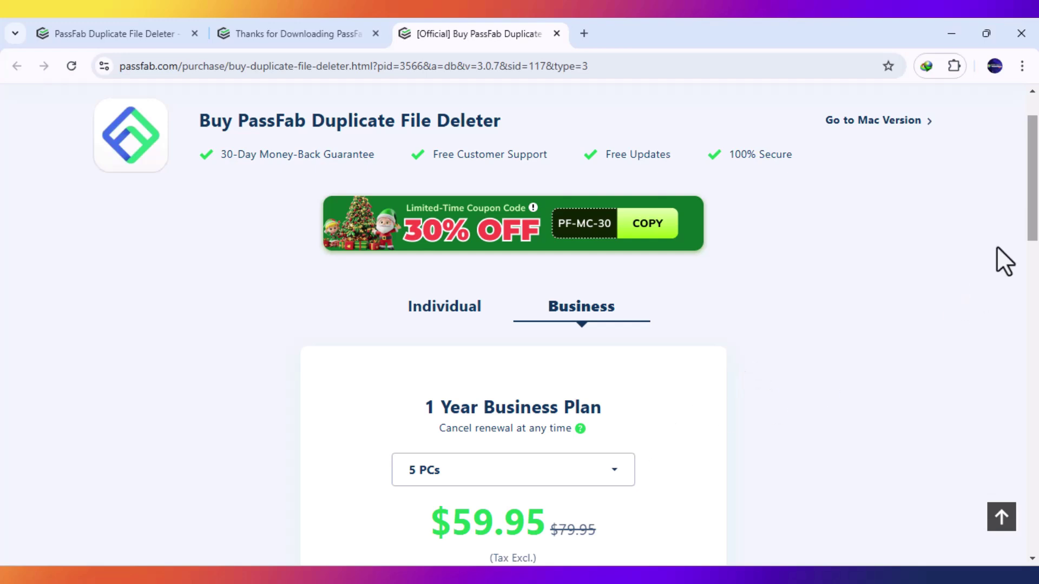
{"action": "left_click_drag", "start_coordinate": [1033, 204], "coordinate": [1032, 186]}
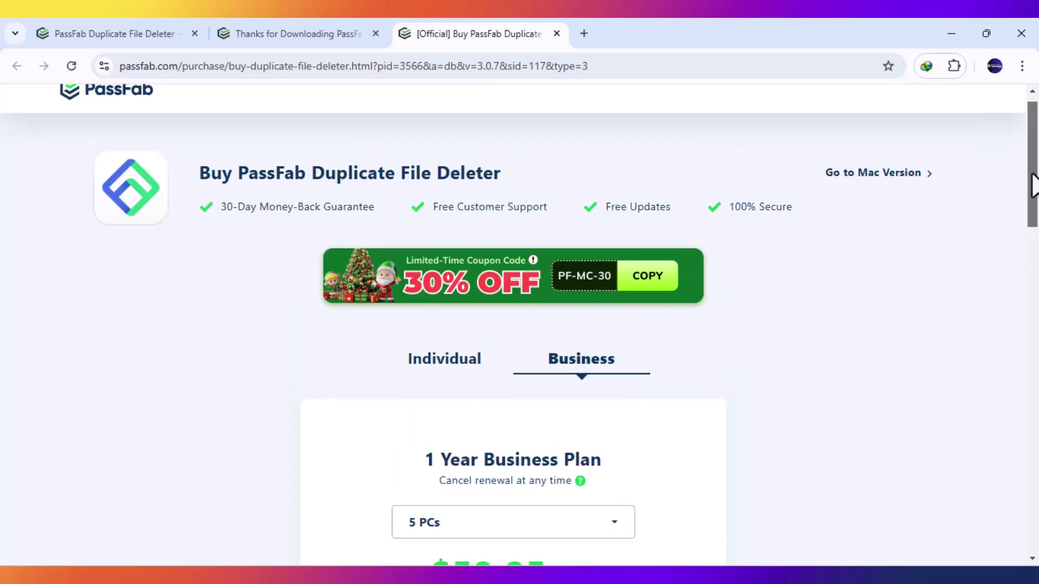
{"action": "left_click", "coordinate": [279, 33]}
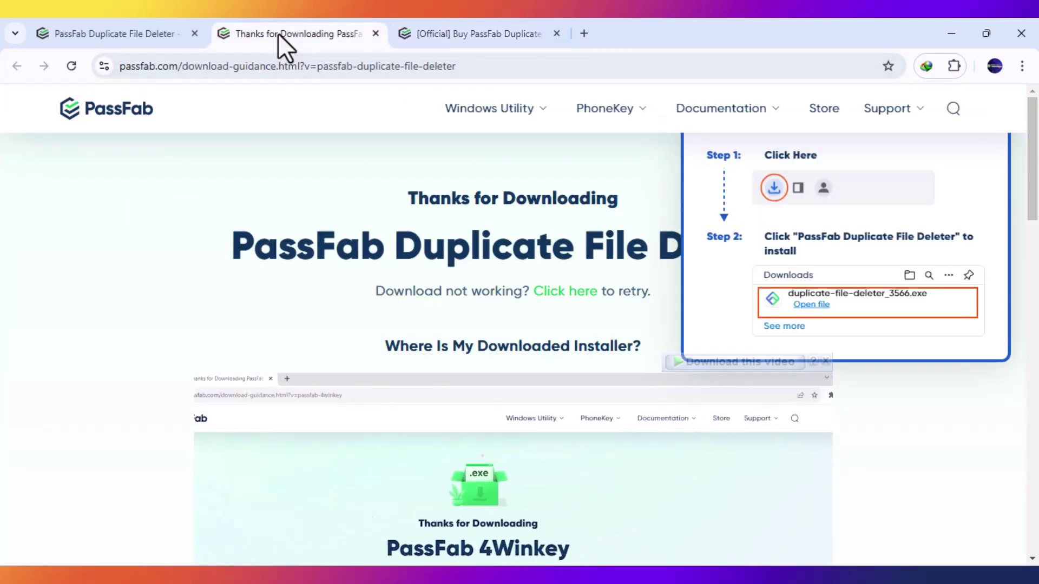
{"action": "left_click", "coordinate": [556, 33]}
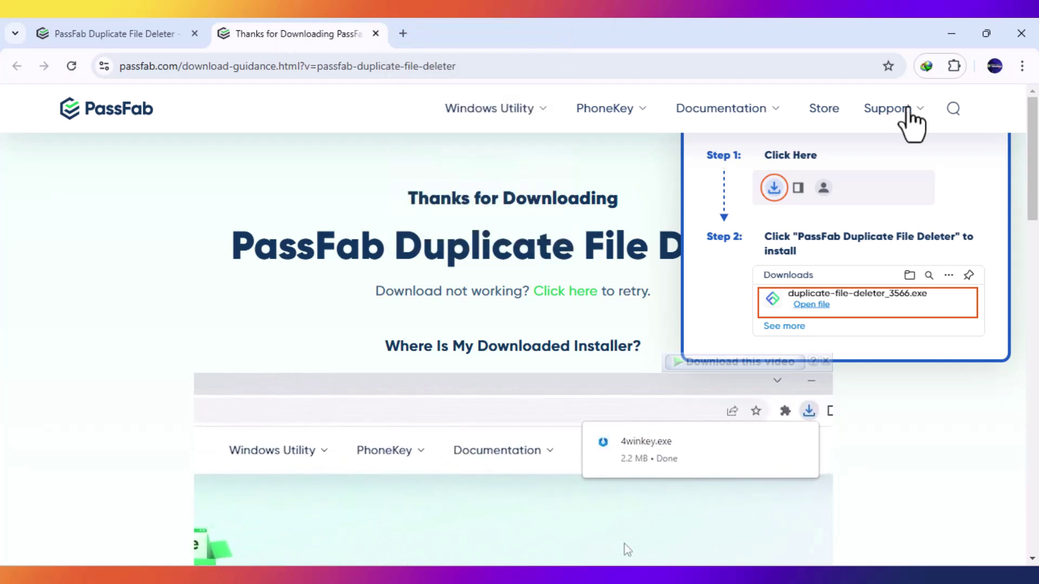
{"action": "left_click", "coordinate": [954, 33]}
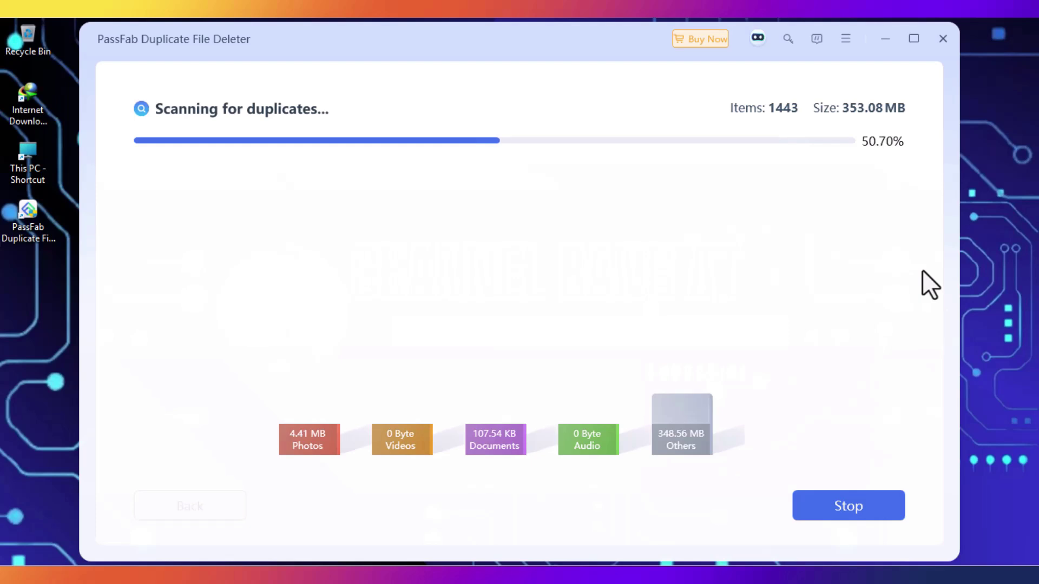
Maximize the scan window, examine the list of duplicates found on both drives, and return to the scan summary
{"action": "left_click", "coordinate": [915, 39]}
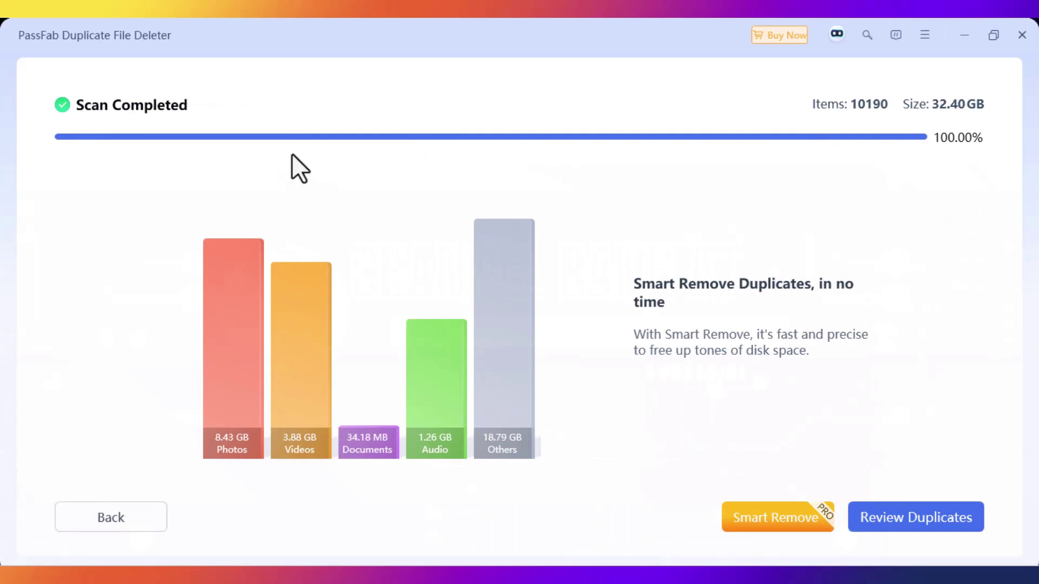
{"action": "left_click", "coordinate": [897, 516]}
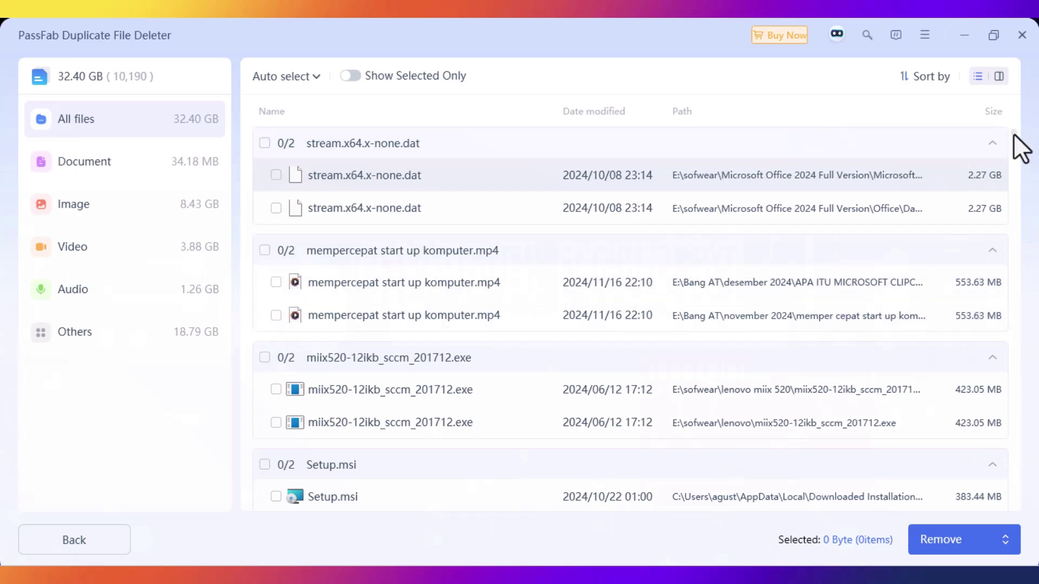
{"action": "left_click_drag", "start_coordinate": [1014, 135], "coordinate": [1014, 108]}
{"action": "left_click", "coordinate": [99, 534]}
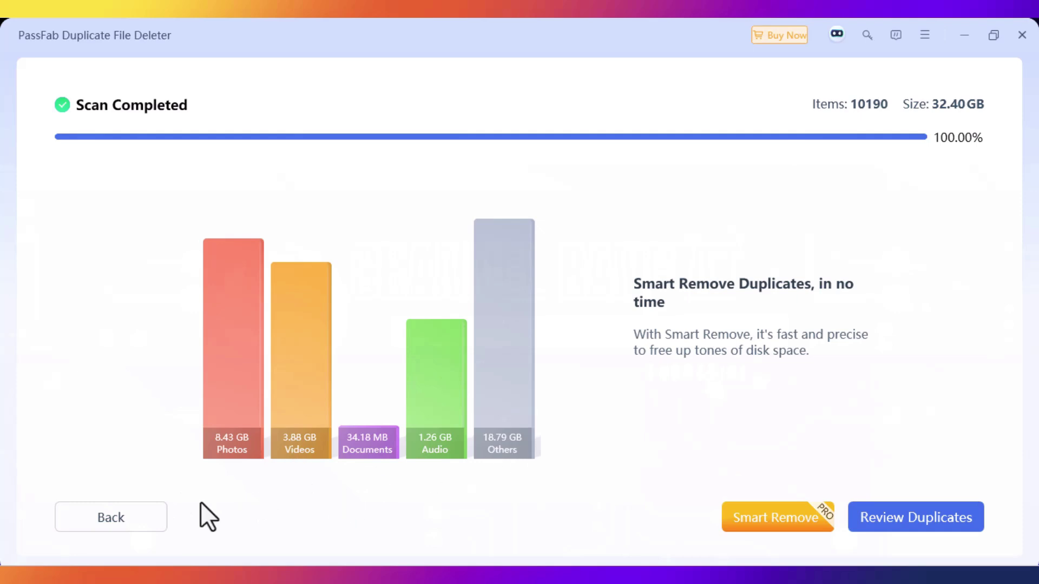
Discard the drive scan results and deselect both C:\ and E:\ as scan locations
{"action": "left_click", "coordinate": [92, 523]}
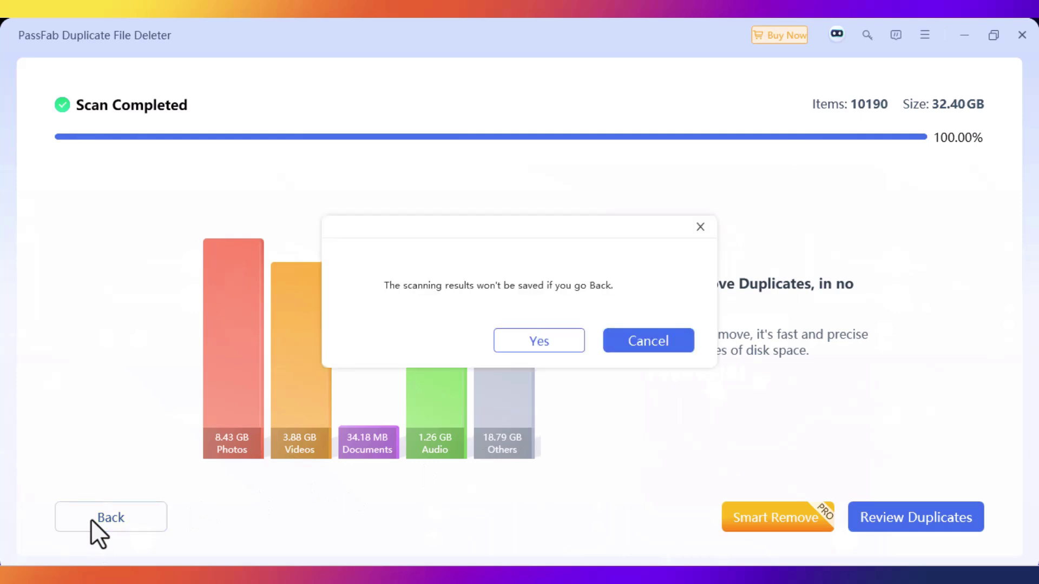
{"action": "left_click", "coordinate": [576, 342]}
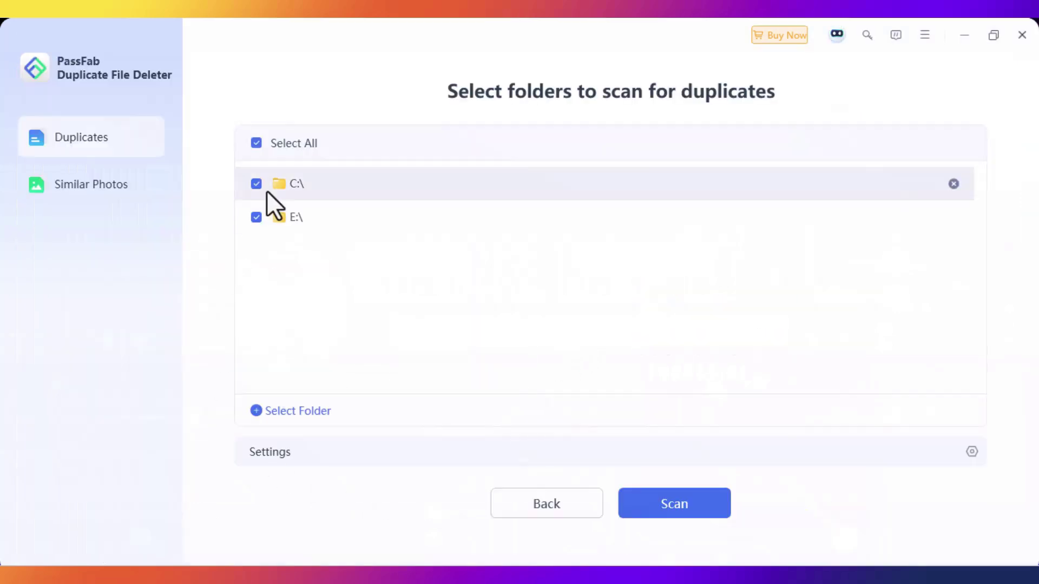
{"action": "left_click", "coordinate": [256, 143]}
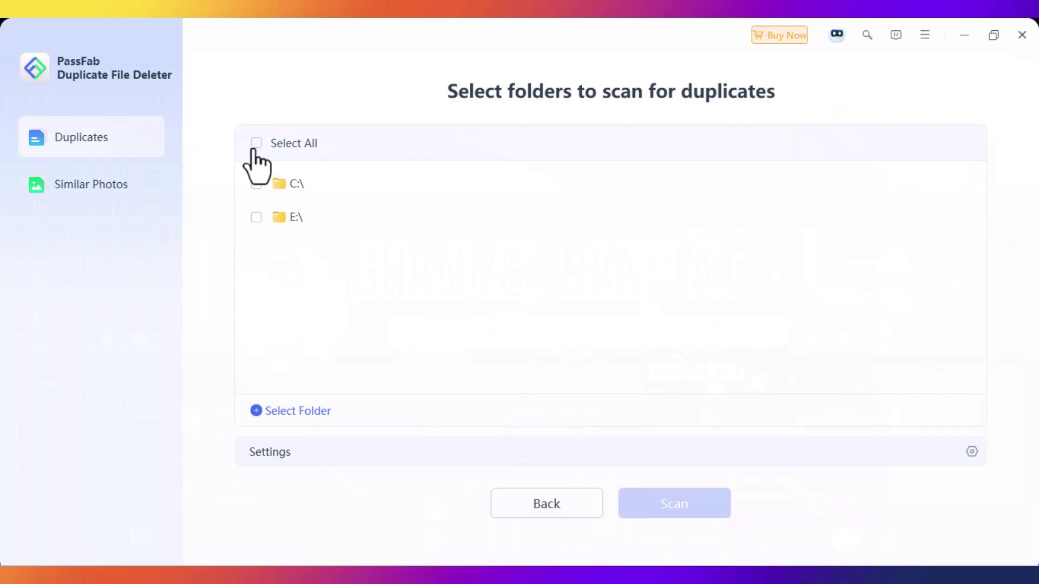
Add the folder E:\Bang AT\file percobaan as a scan location
{"action": "left_click", "coordinate": [293, 410]}
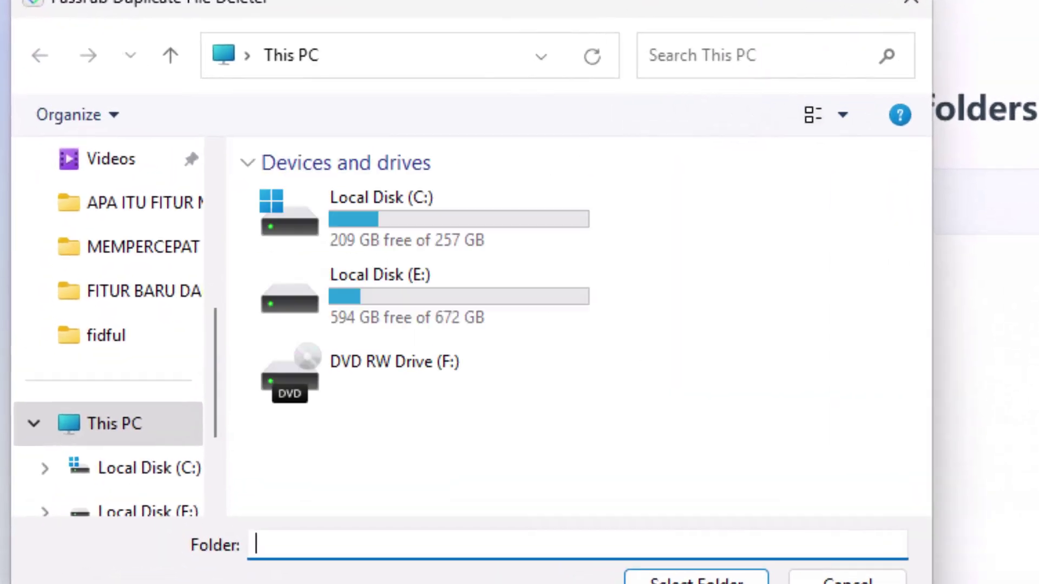
{"action": "double_click", "coordinate": [473, 319]}
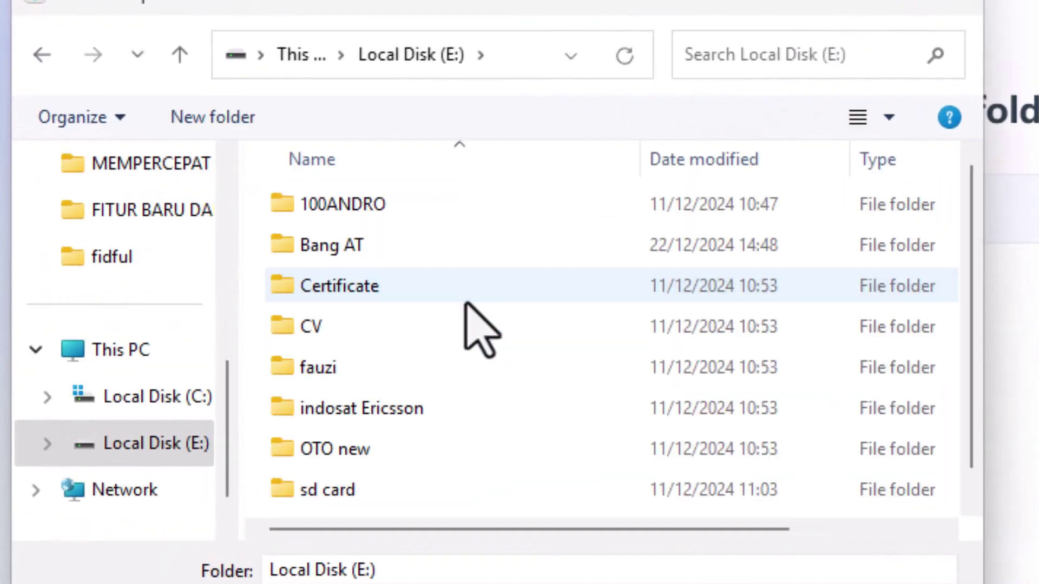
{"action": "scroll", "coordinate": [980, 351], "scroll_direction": "down", "scroll_amount": 1}
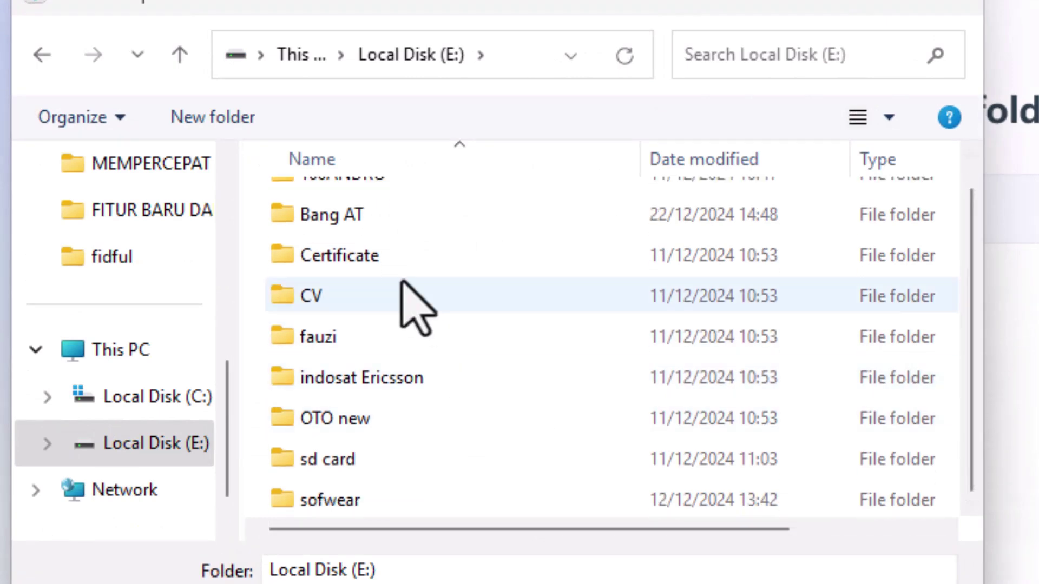
{"action": "double_click", "coordinate": [349, 216]}
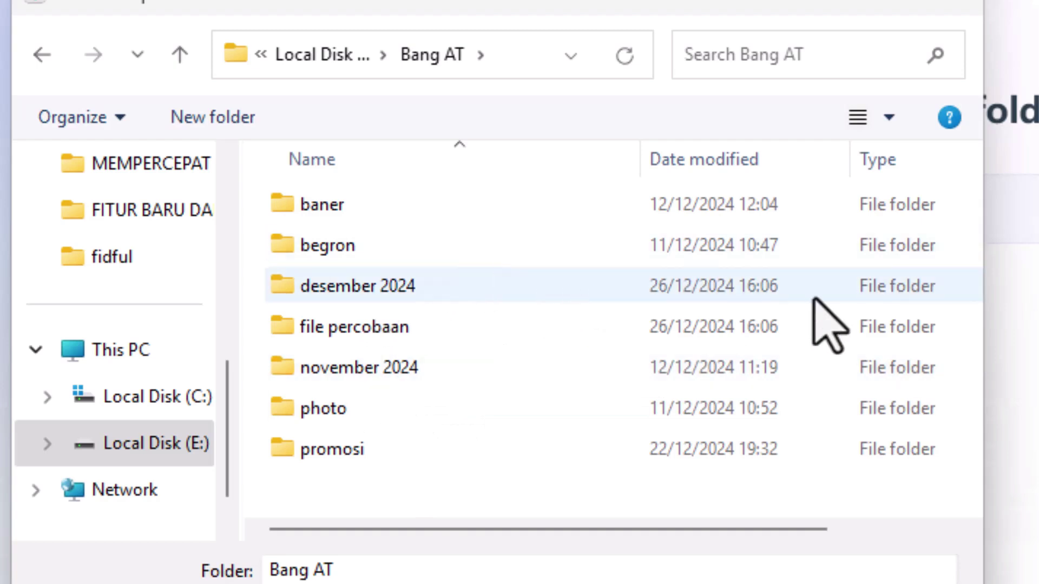
{"action": "double_click", "coordinate": [560, 342]}
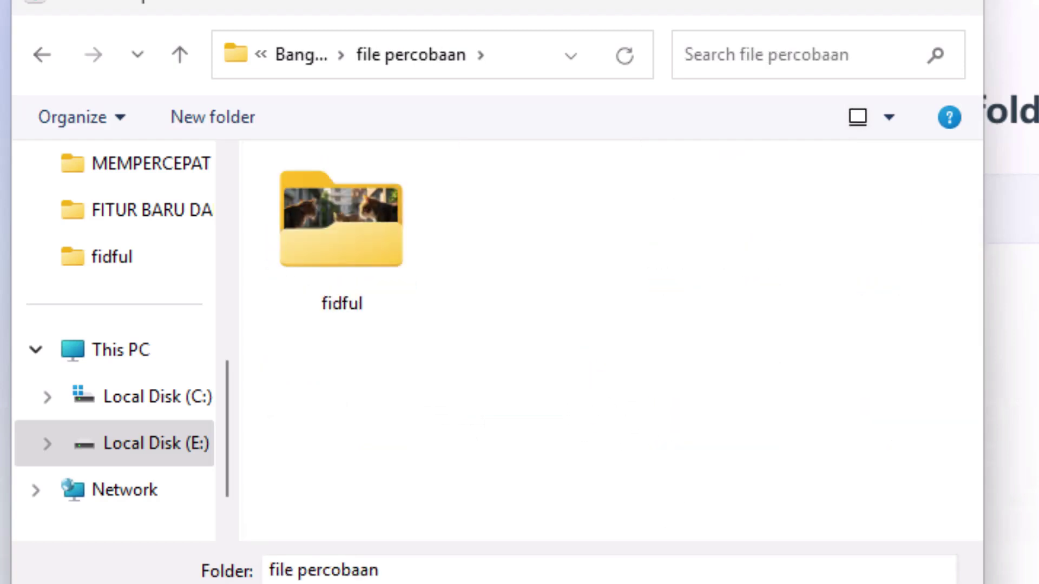
{"action": "key", "text": "Return"}
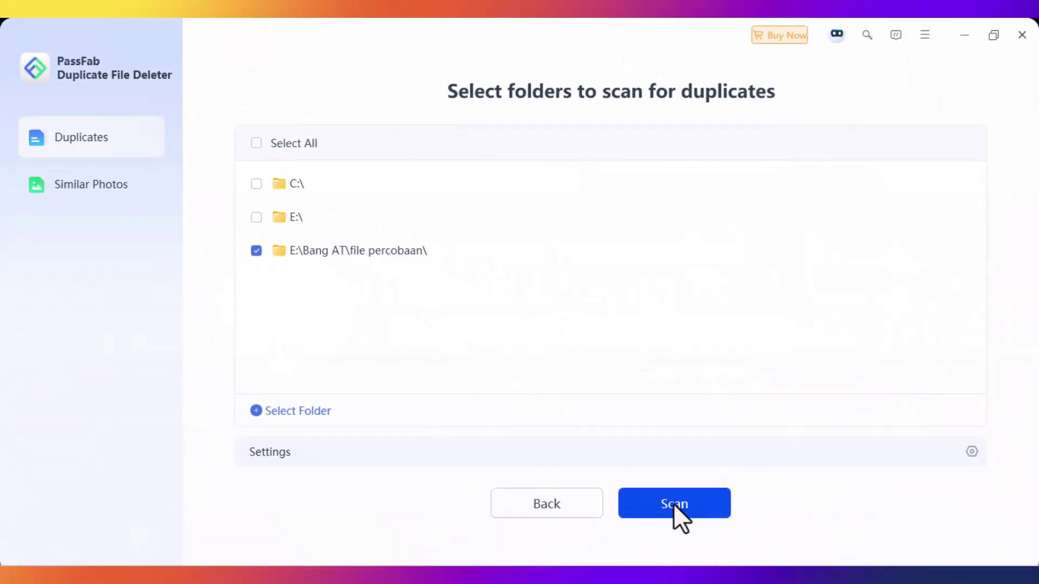
Scan the file percobaan folder for duplicates and open the list of duplicates for review
{"action": "left_click", "coordinate": [673, 503]}
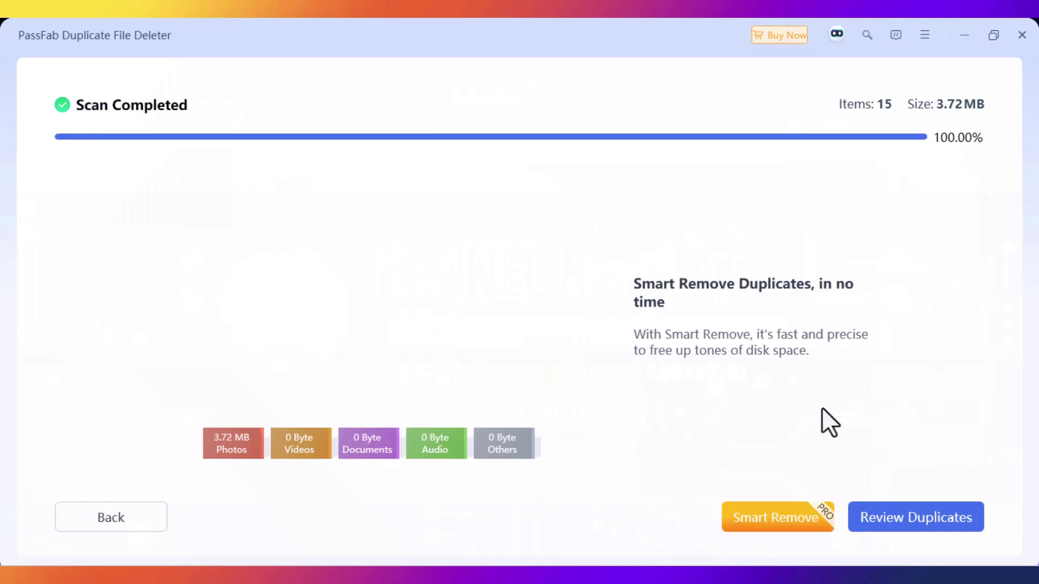
{"action": "left_click", "coordinate": [945, 514]}
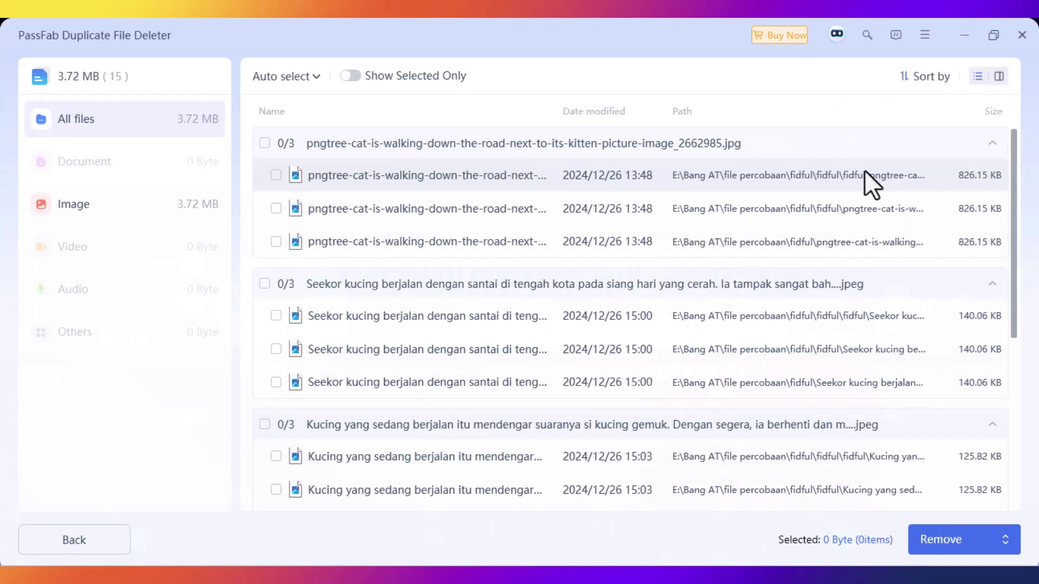
Show the preview pane for the duplicates, check the fidful folder in File Explorer, and close the Programs window
{"action": "left_click", "coordinate": [998, 76]}
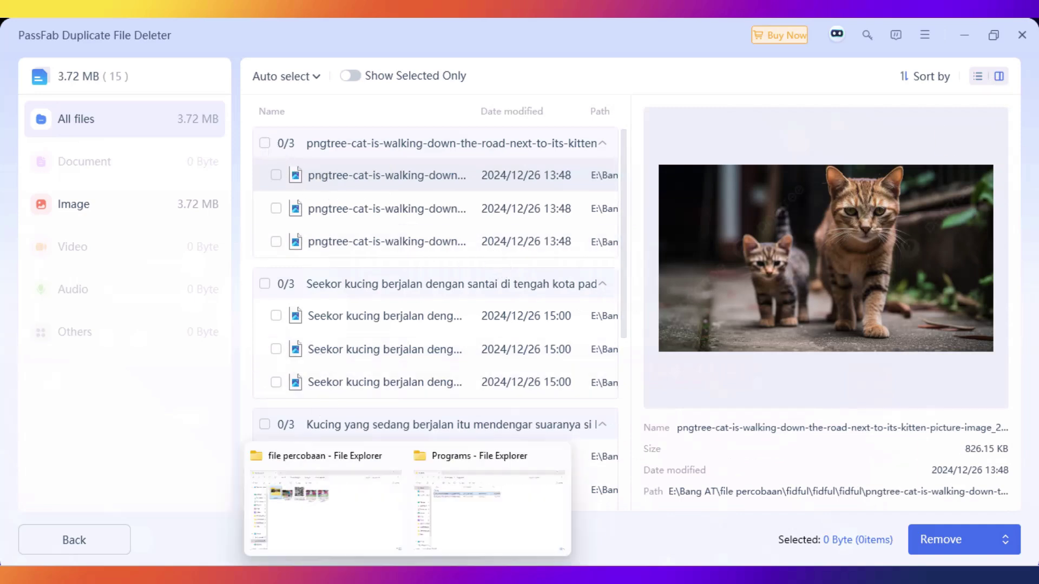
{"action": "left_click", "coordinate": [459, 526]}
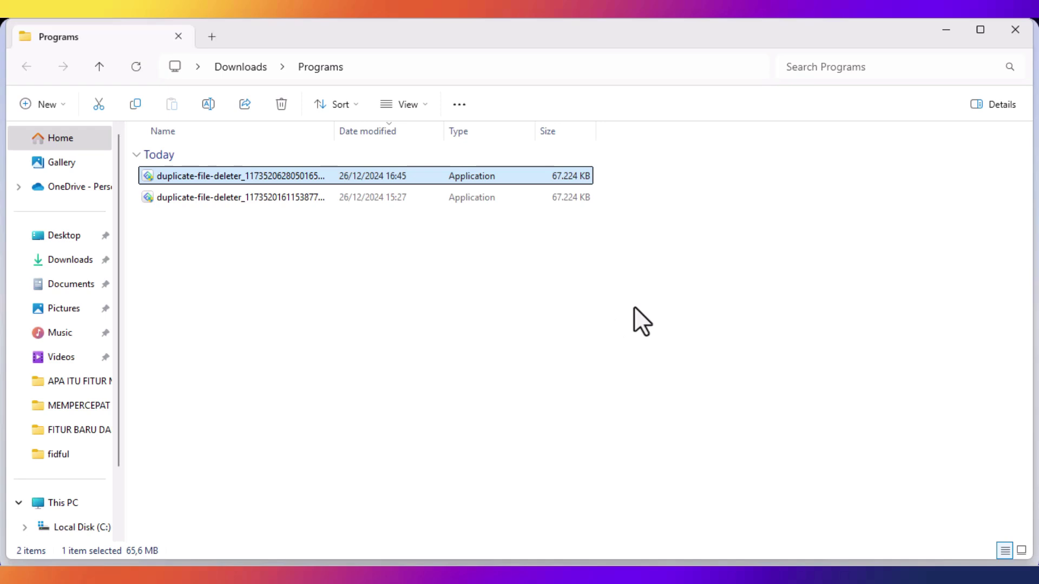
{"action": "mouse_move", "coordinate": [407, 576]}
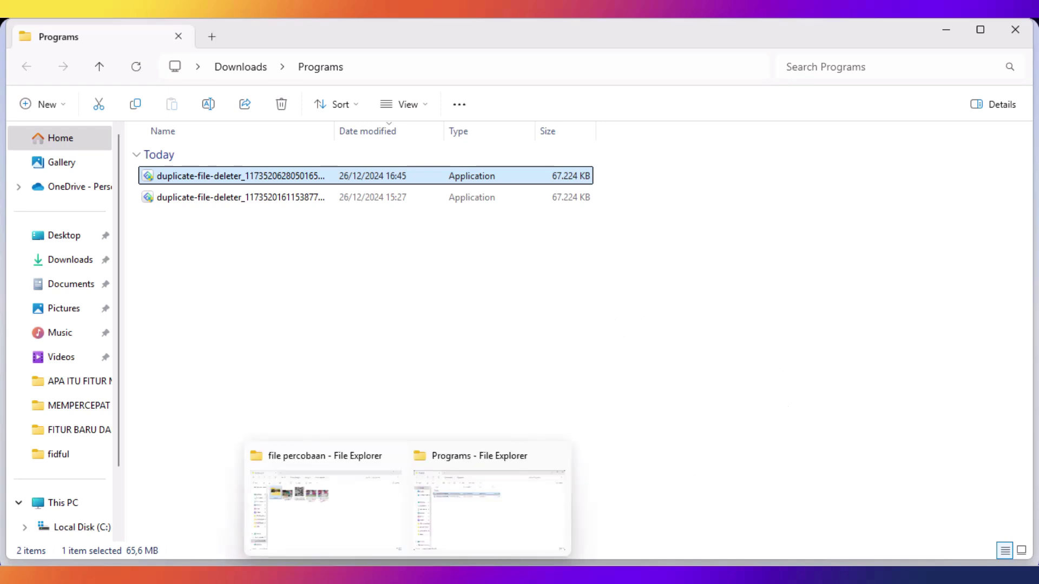
{"action": "left_click", "coordinate": [336, 531]}
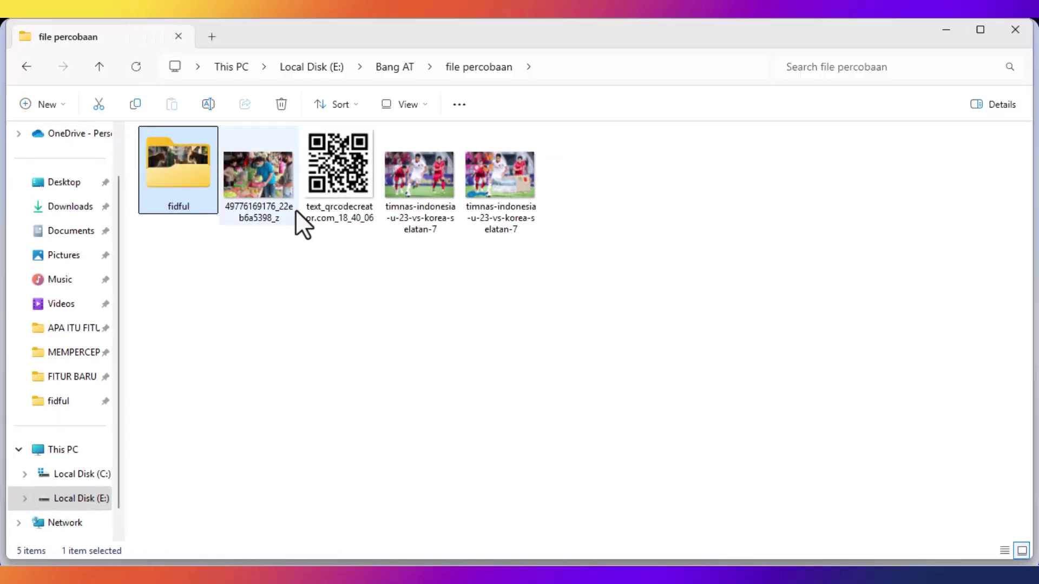
{"action": "double_click", "coordinate": [169, 187]}
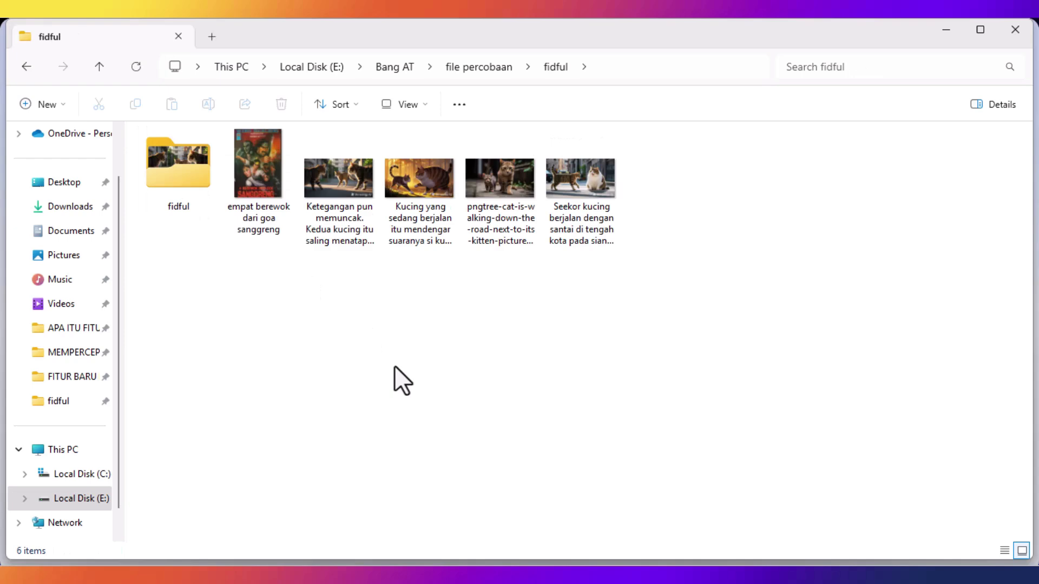
{"action": "left_click", "coordinate": [944, 29]}
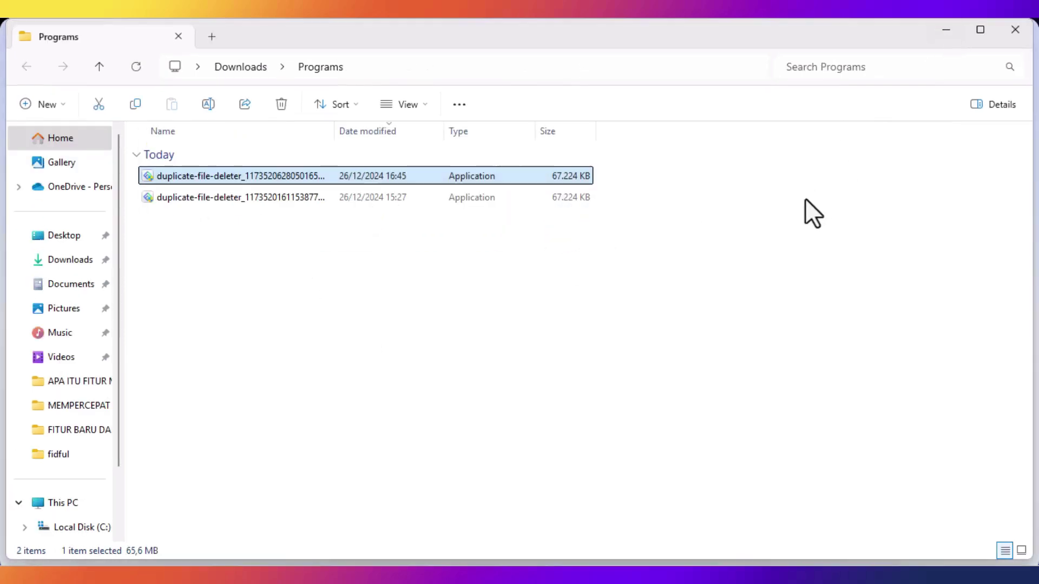
{"action": "left_click", "coordinate": [1009, 31]}
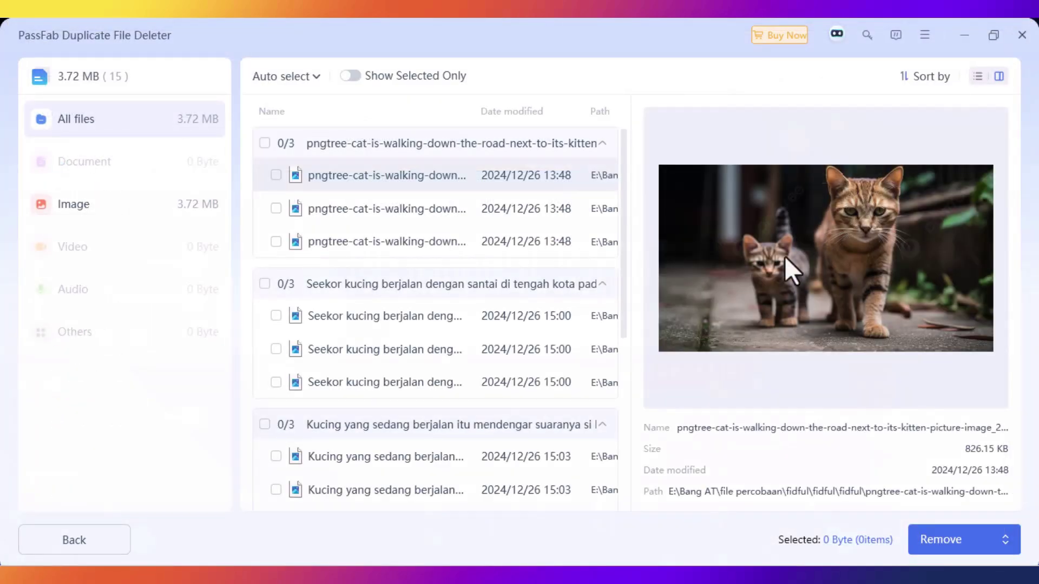
Select all but the first copy in the pngtree-cat, Seekor kucing, Kucing yang sedang berjalan and Ketegangan pun memuncak duplicate groups
{"action": "left_click", "coordinate": [264, 143]}
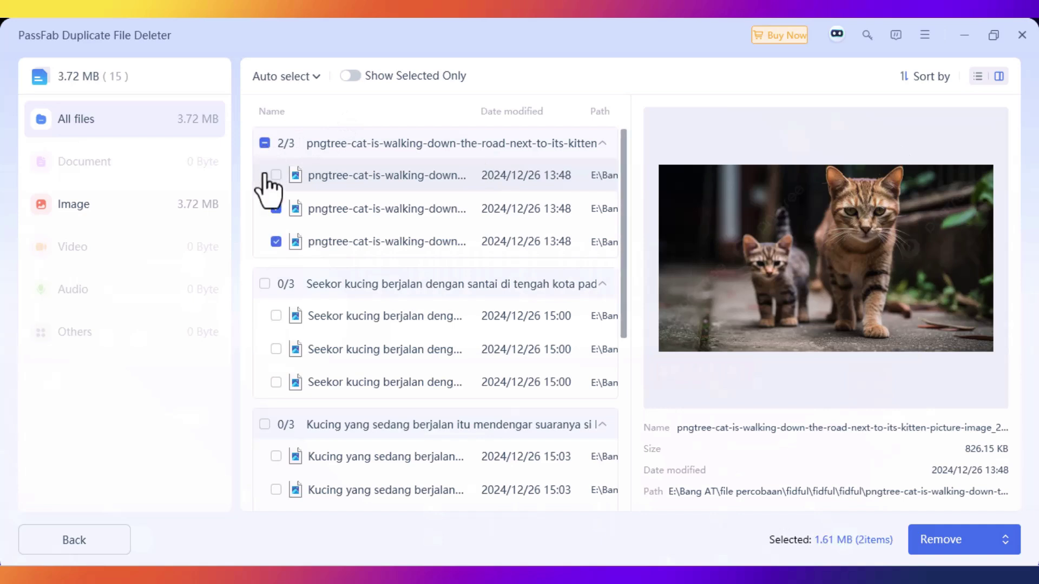
{"action": "left_click", "coordinate": [265, 283]}
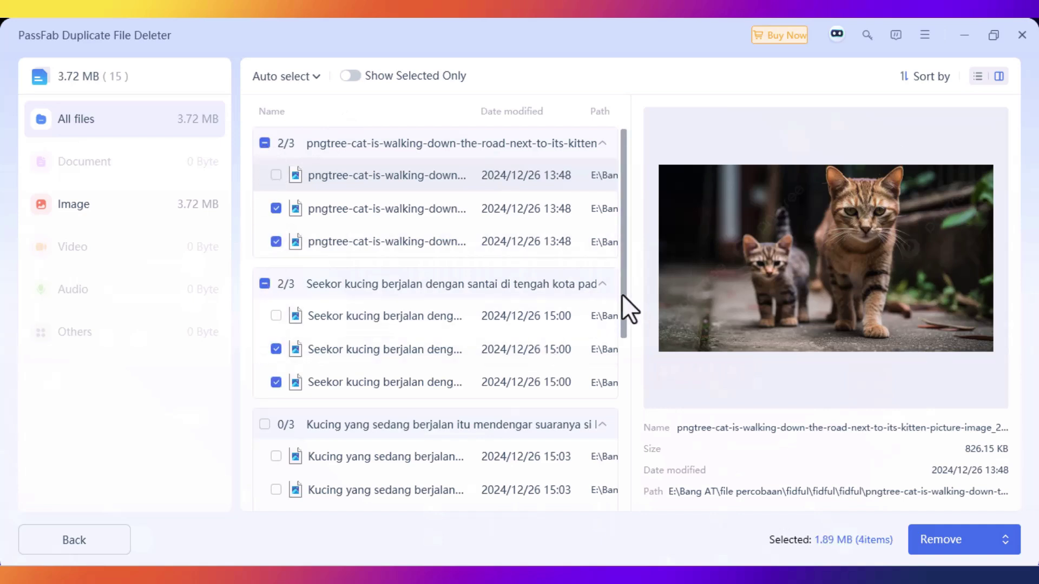
{"action": "scroll", "coordinate": [622, 368], "scroll_direction": "down", "scroll_amount": 4}
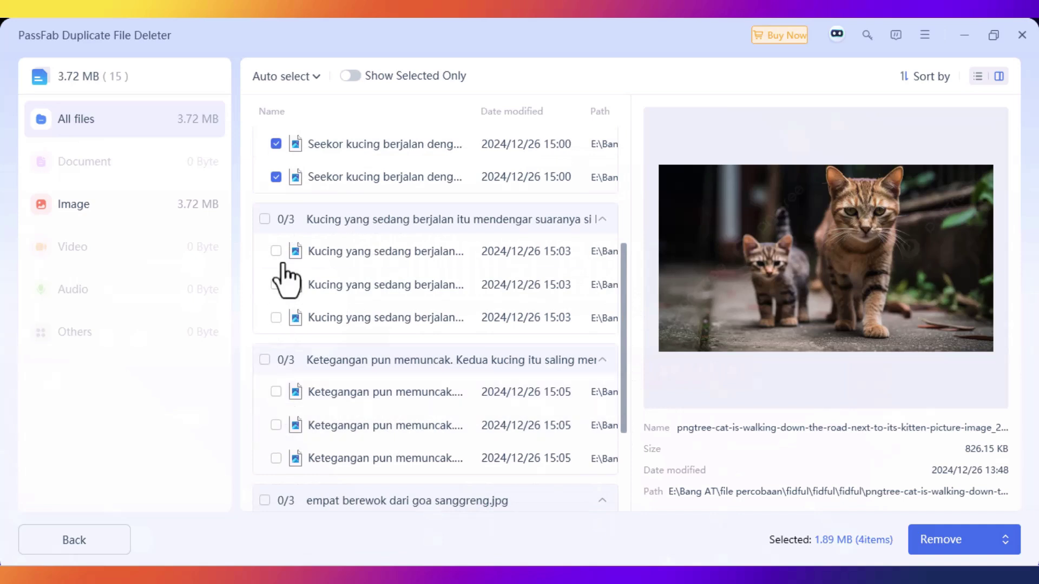
{"action": "left_click", "coordinate": [265, 219]}
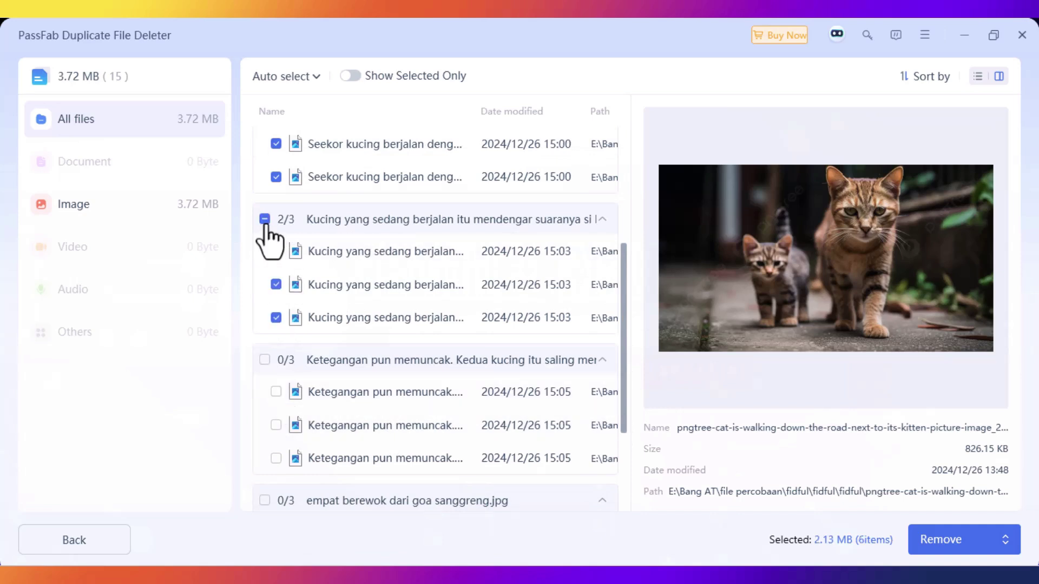
{"action": "left_click", "coordinate": [264, 359]}
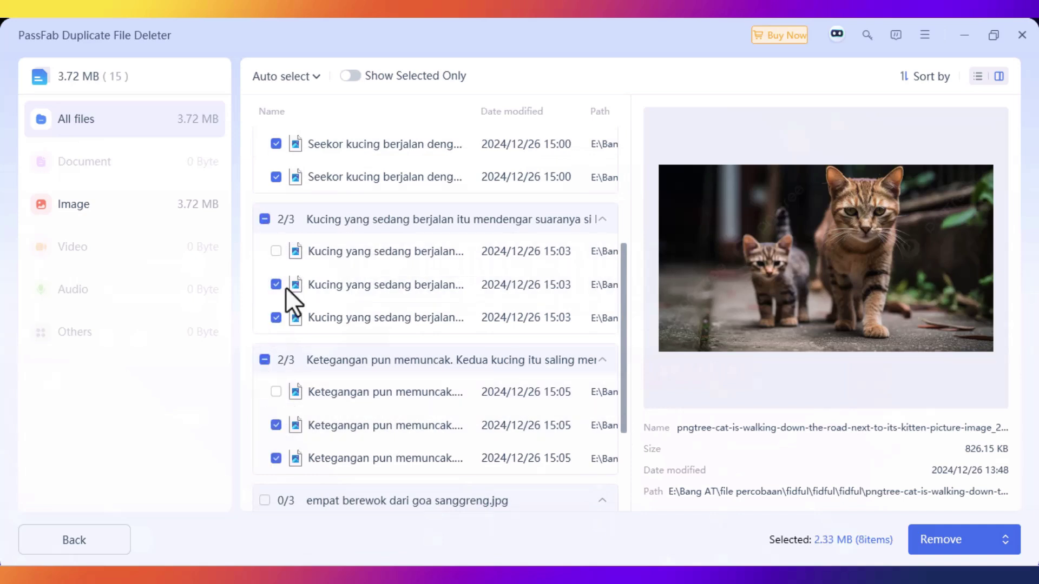
Select the last unselected copy in the Kucing yang sedang berjalan group as well
{"action": "left_click", "coordinate": [275, 251]}
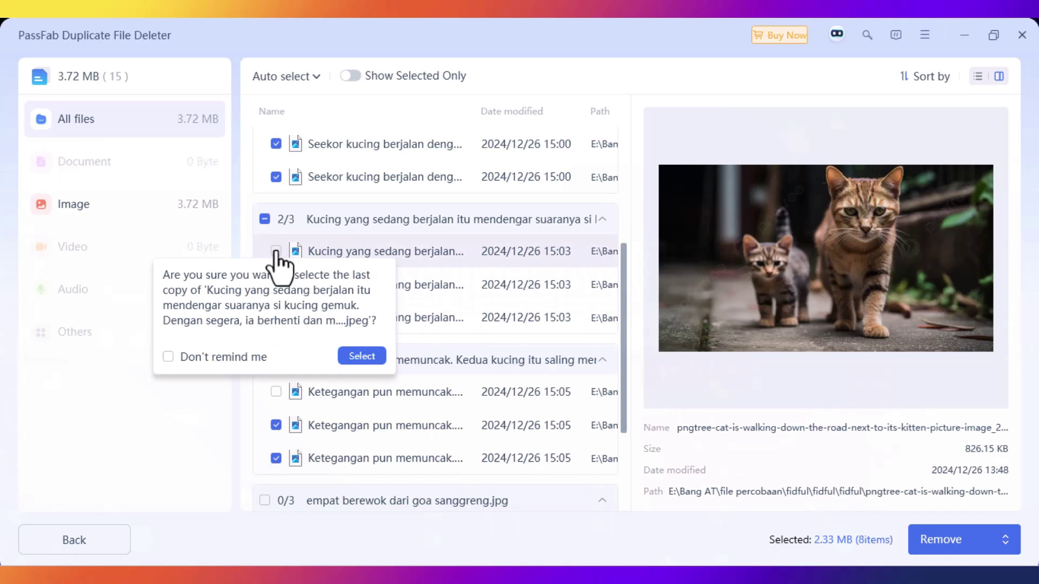
{"action": "left_click", "coordinate": [360, 356]}
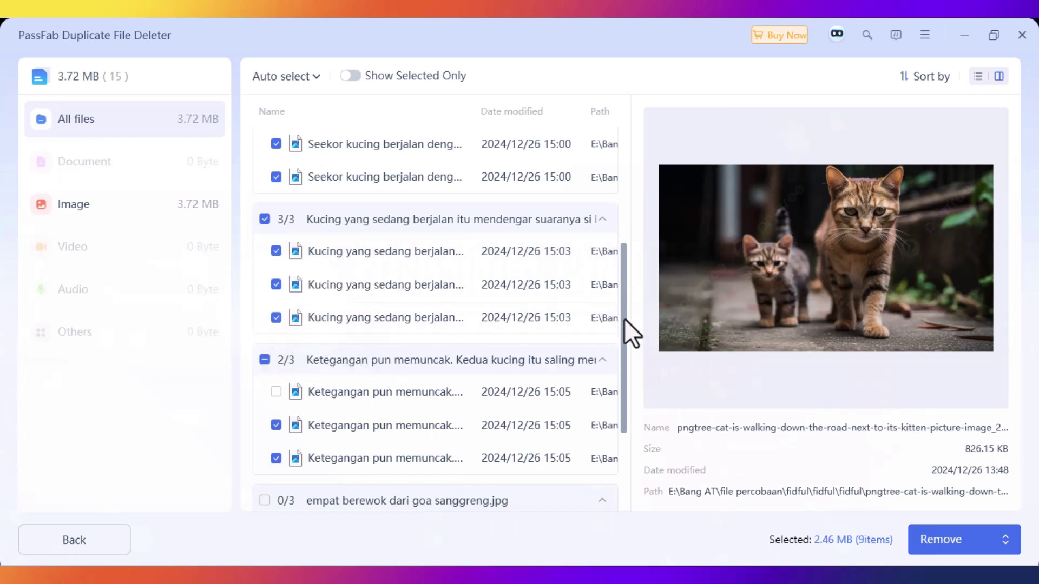
Select all but the first copy of empat berewok dari goa sanggreng.jpg and deselect the first Kucing yang sedang berjalan copy
{"action": "left_click_drag", "start_coordinate": [622, 349], "coordinate": [628, 435]}
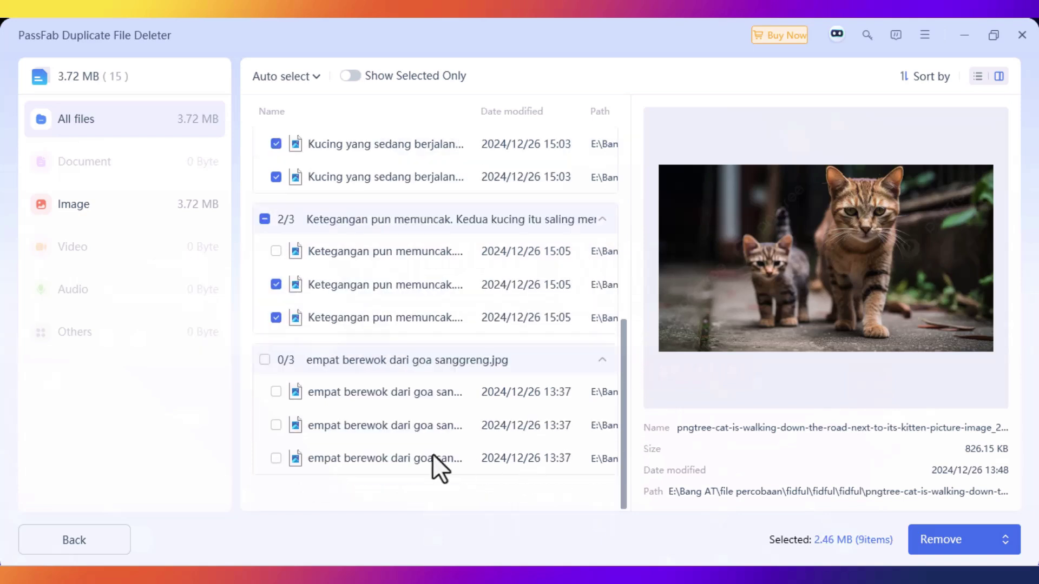
{"action": "left_click", "coordinate": [264, 359]}
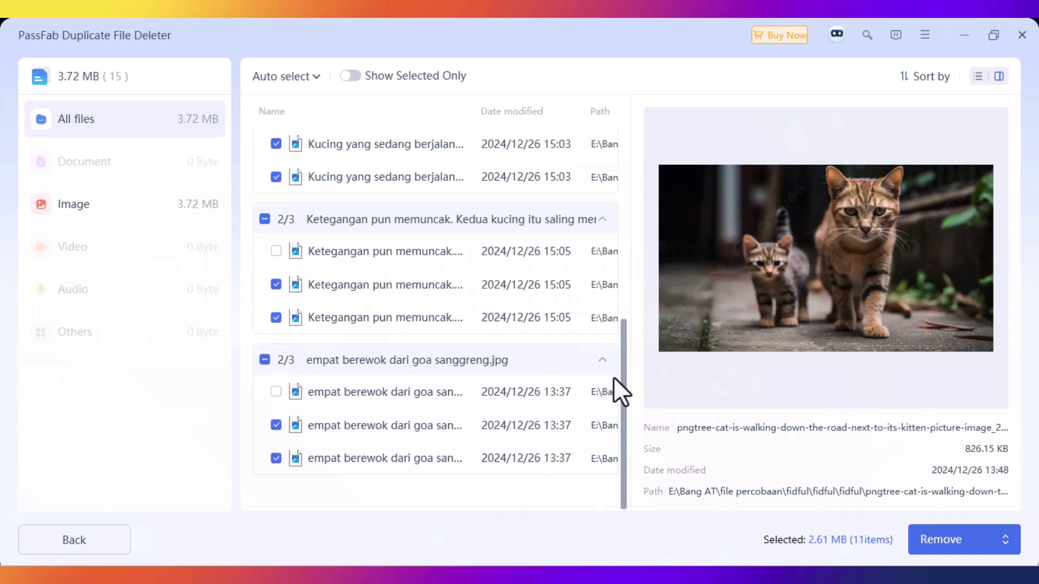
{"action": "left_click_drag", "start_coordinate": [621, 390], "coordinate": [644, 167]}
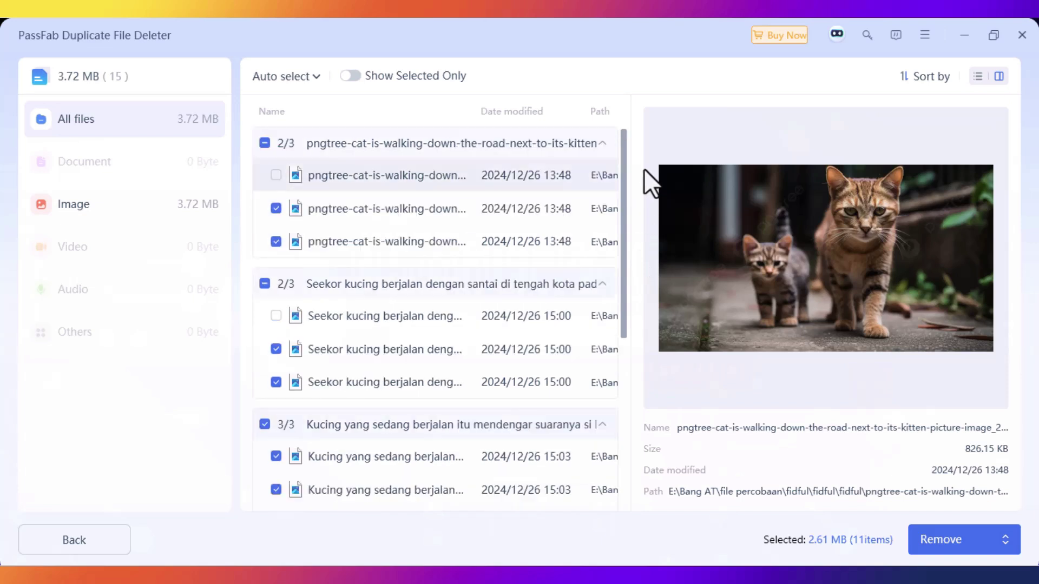
{"action": "left_click", "coordinate": [277, 457]}
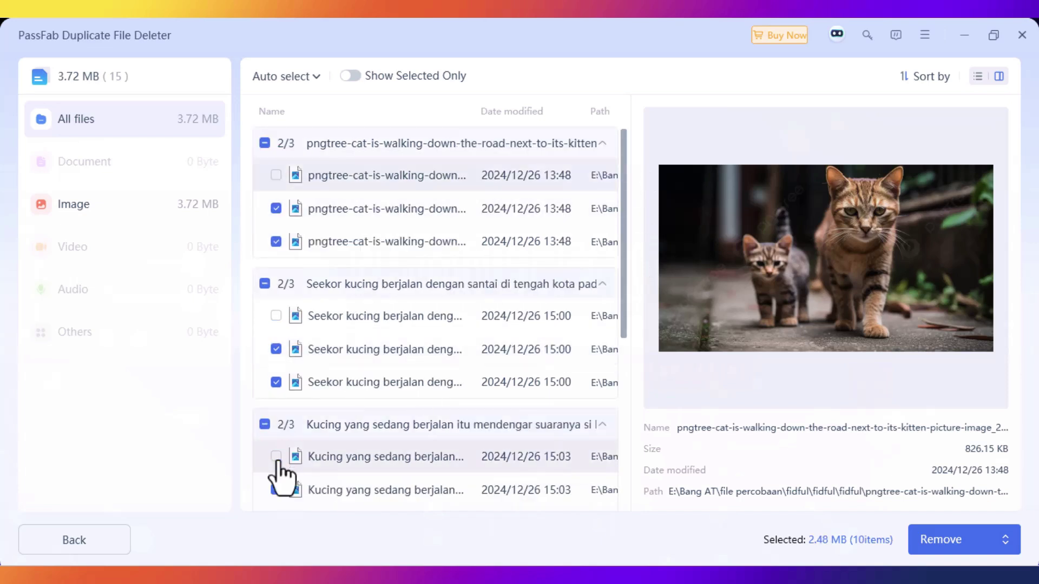
Remove the 10 selected duplicate files to the recycle bin and return to the scan folder selection
{"action": "left_click", "coordinate": [954, 544]}
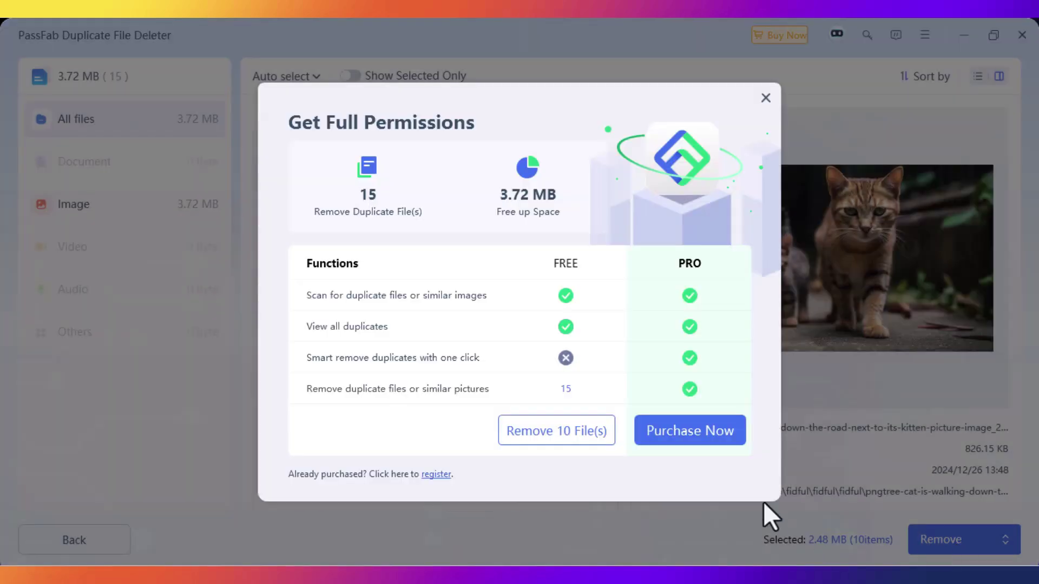
{"action": "left_click", "coordinate": [554, 427]}
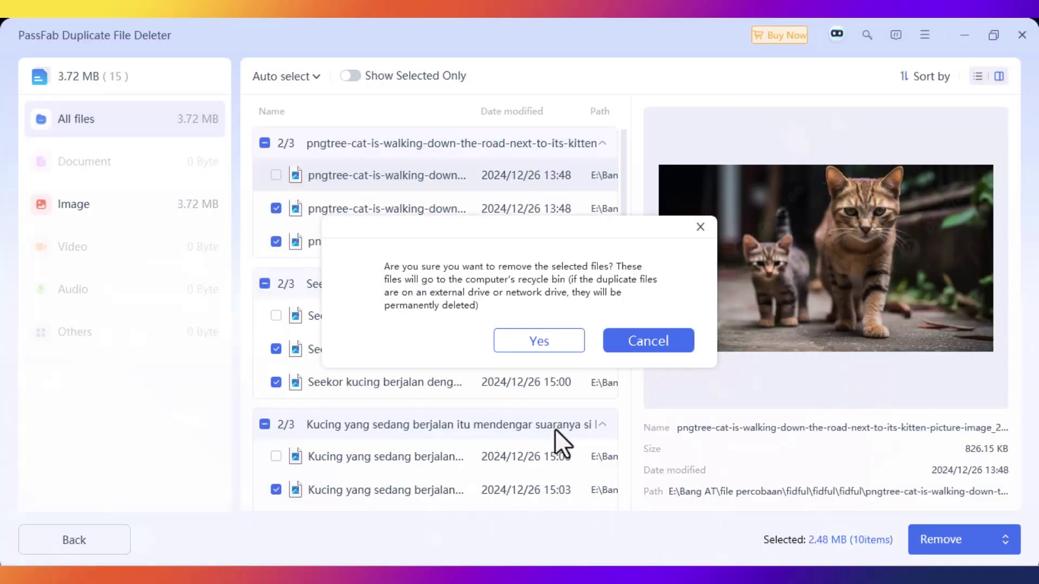
{"action": "left_click", "coordinate": [526, 346]}
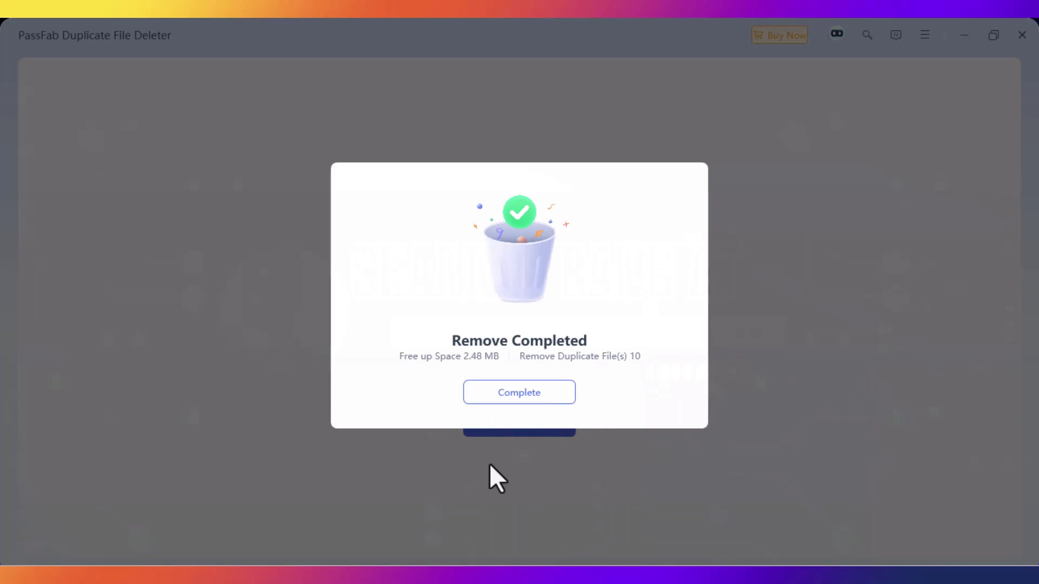
{"action": "left_click", "coordinate": [514, 401]}
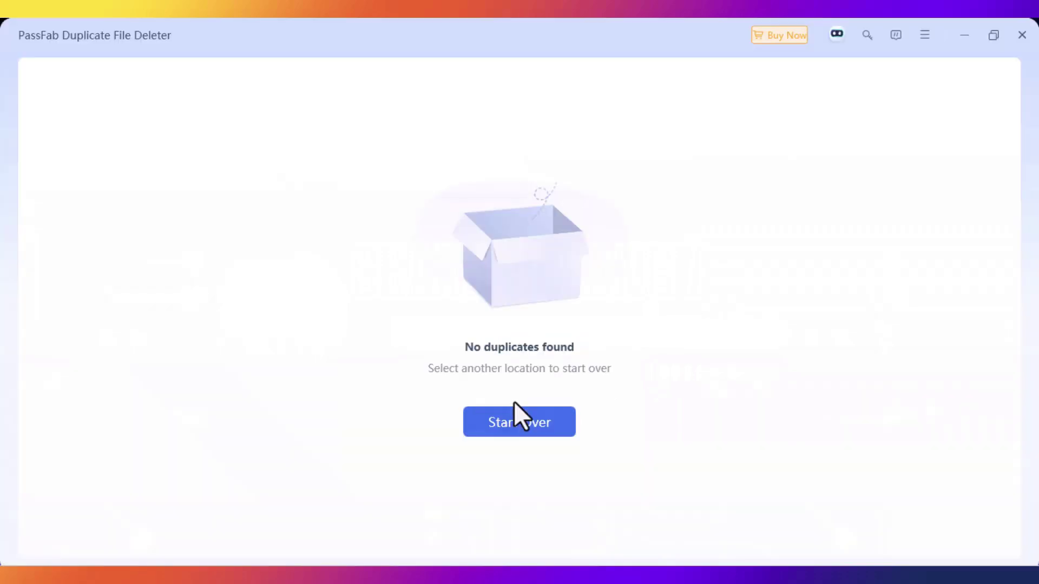
{"action": "left_click", "coordinate": [544, 419]}
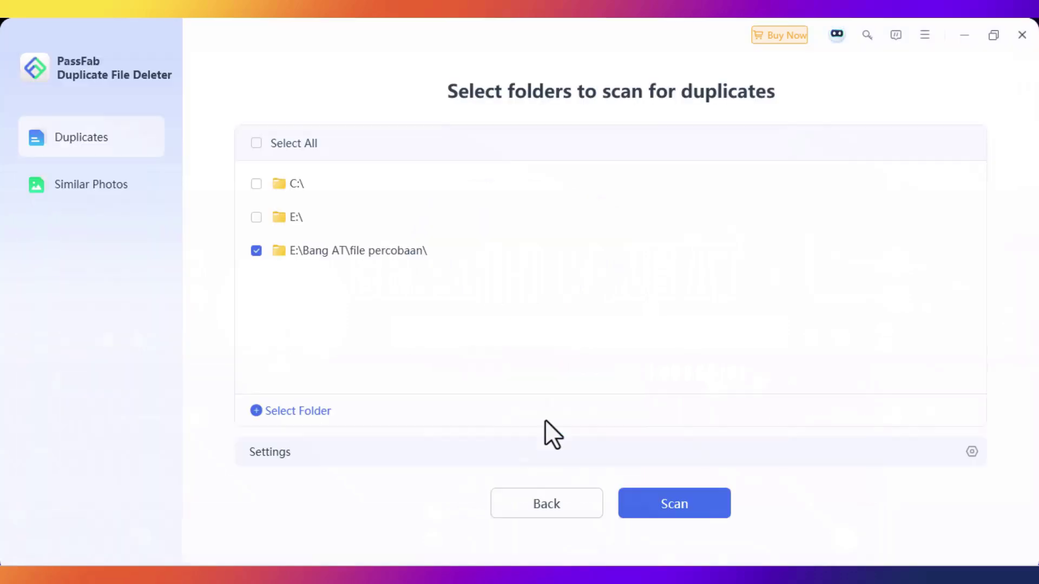
Switch to File Explorer, examine which files remain in file percobaan and its nested fidful folders, and minimize the window
{"action": "left_click", "coordinate": [962, 34]}
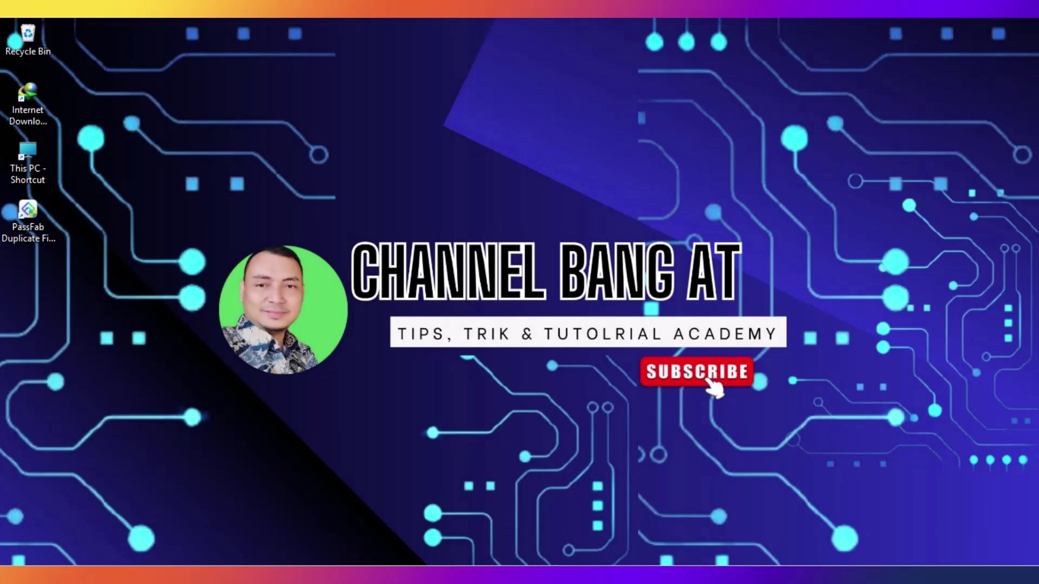
{"action": "left_click", "coordinate": [376, 573]}
{"action": "left_click", "coordinate": [166, 185]}
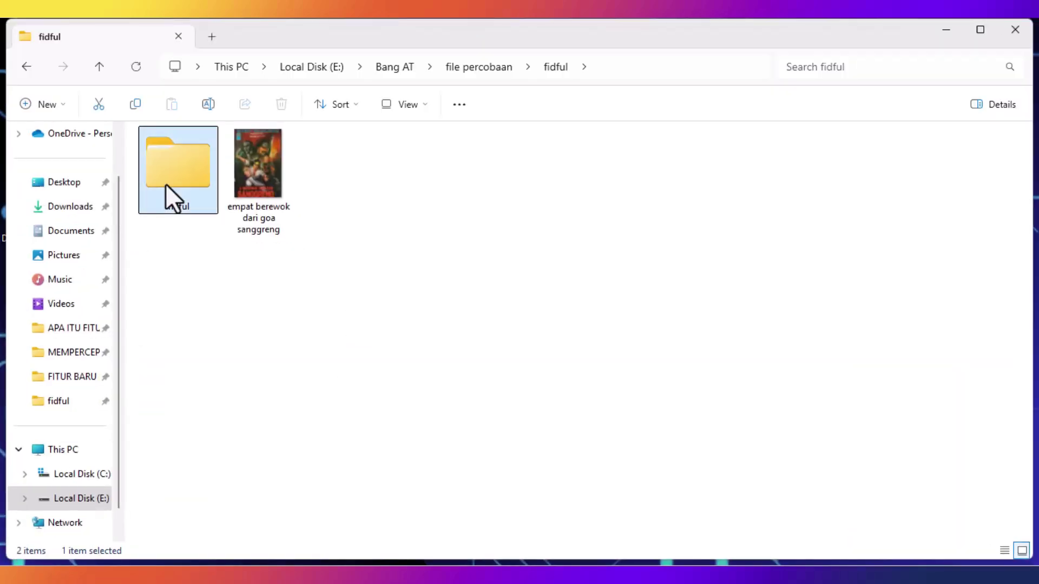
{"action": "double_click", "coordinate": [164, 186]}
{"action": "double_click", "coordinate": [190, 191]}
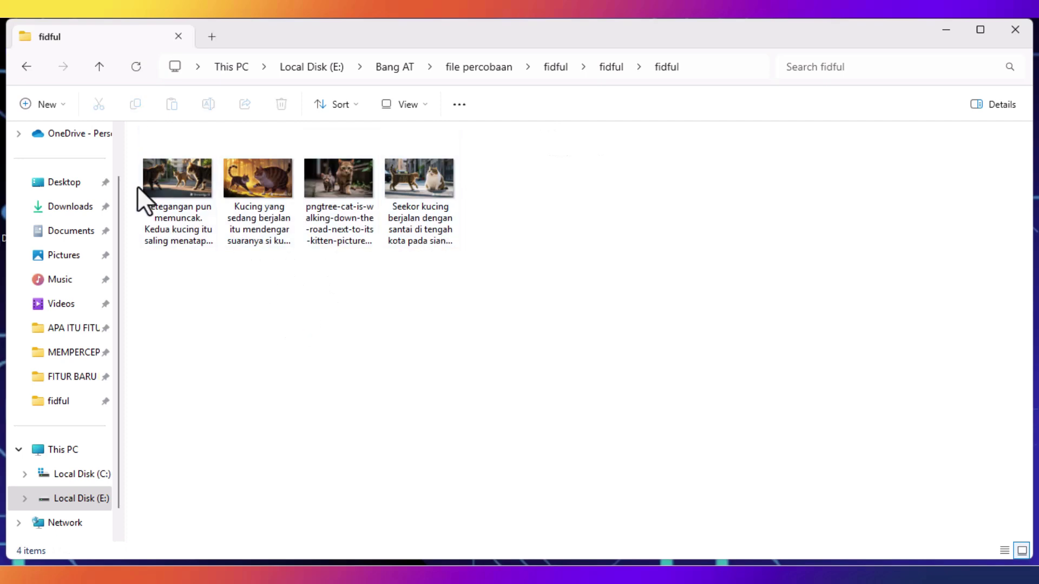
{"action": "left_click", "coordinate": [101, 66]}
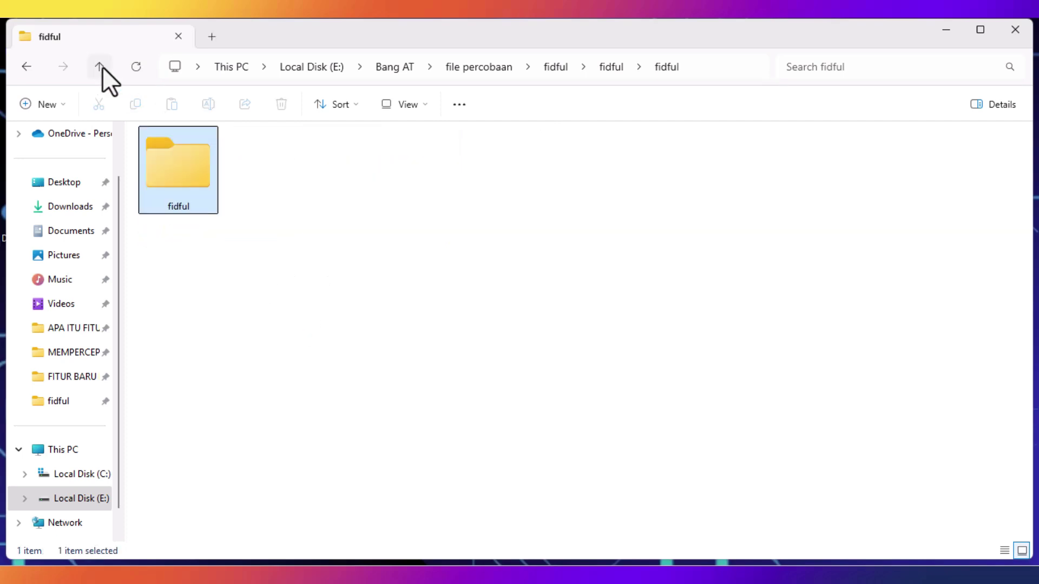
{"action": "left_click", "coordinate": [102, 66]}
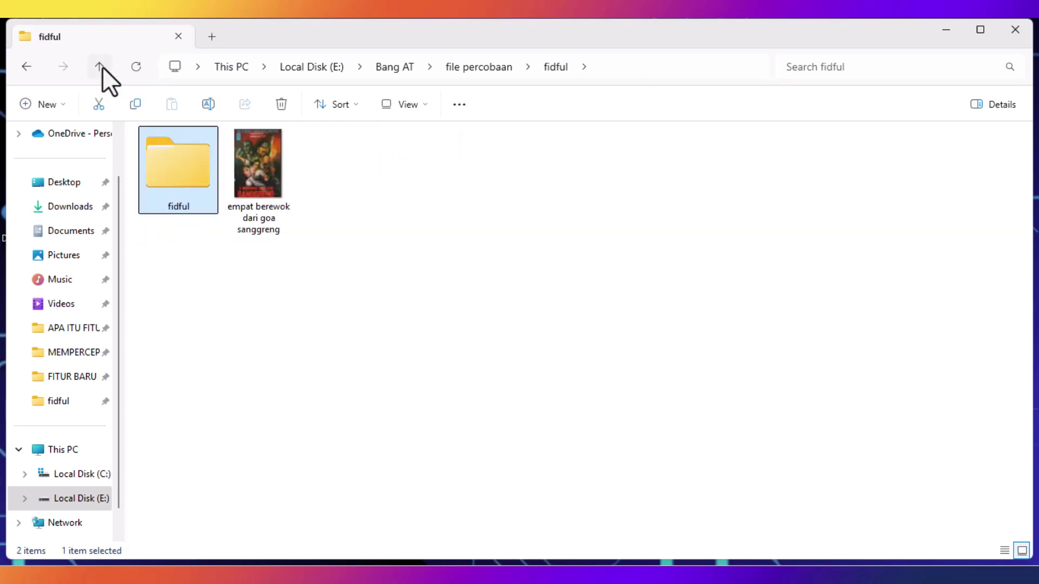
{"action": "left_click", "coordinate": [101, 67]}
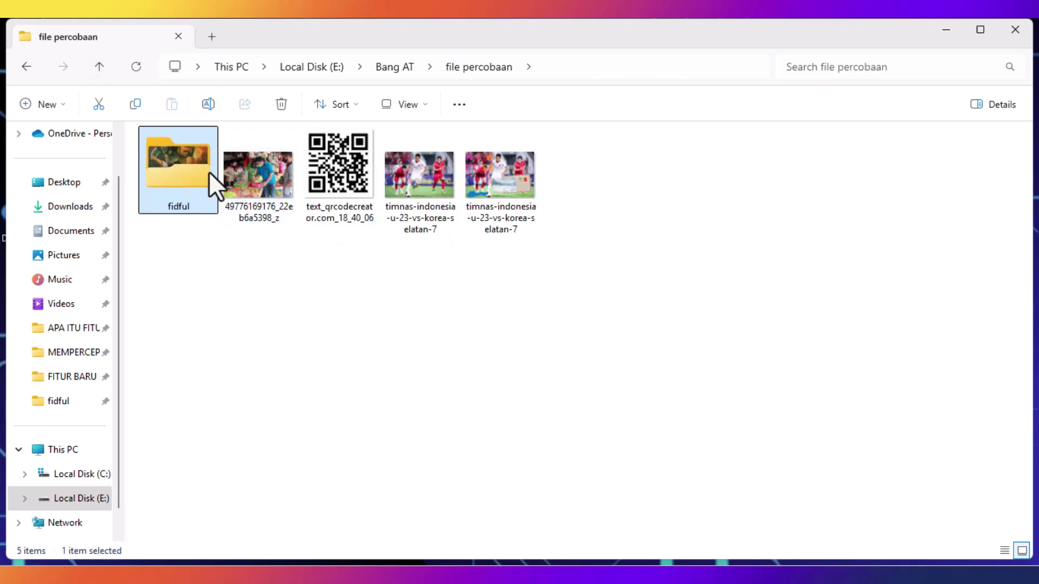
{"action": "double_click", "coordinate": [198, 167]}
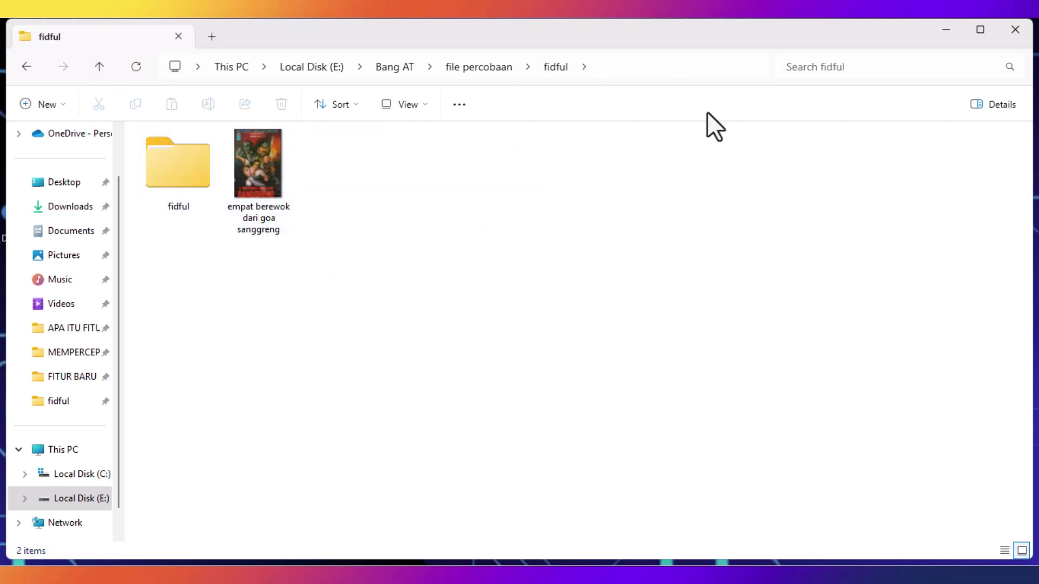
{"action": "left_click", "coordinate": [946, 31]}
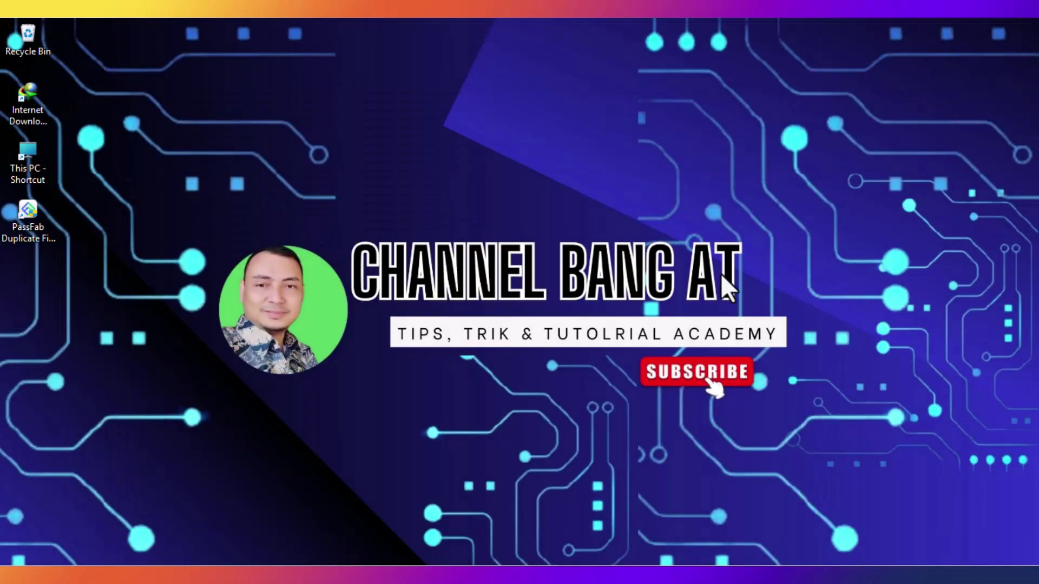